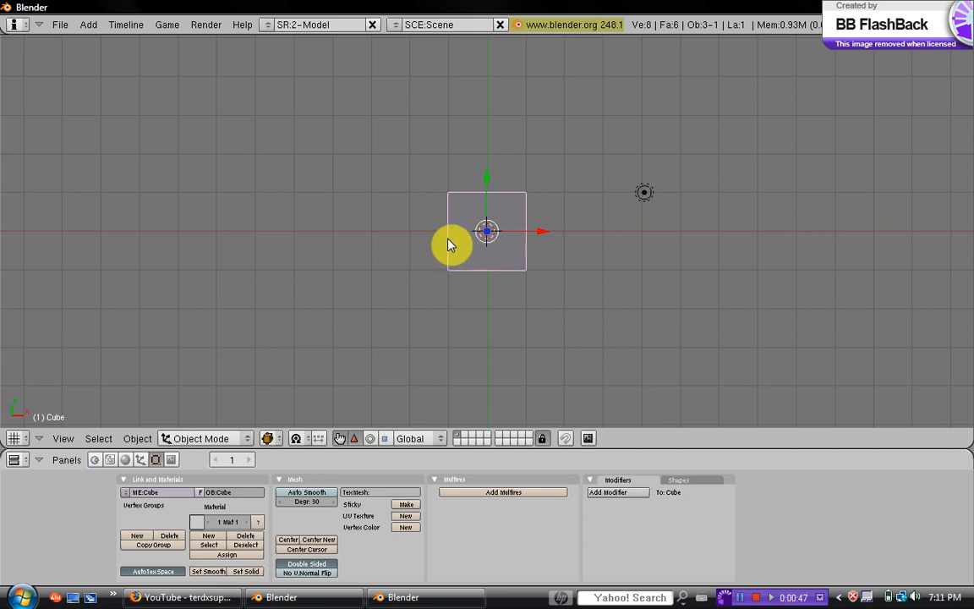
- Scale the default cube into a tall rectangular box, stretching it mainly along Y and slightly adjusting its other dimensions
middle_drag(447, 244, 441, 445)
click(384, 438)
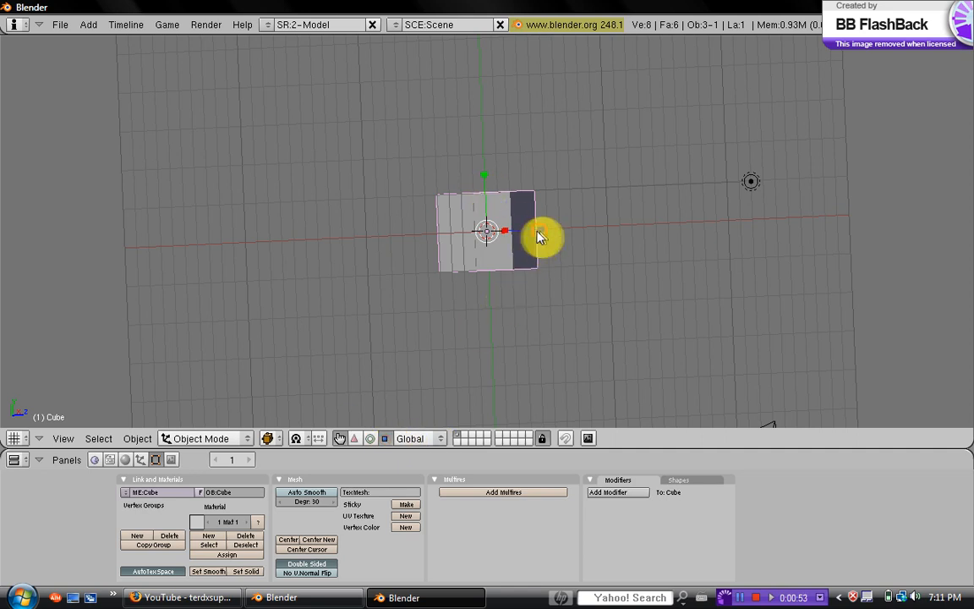
drag(539, 230, 526, 230)
middle_drag(595, 261, 435, 235)
drag(434, 235, 443, 237)
middle_drag(443, 237, 489, 193)
drag(490, 188, 491, 130)
middle_drag(571, 221, 478, 175)
drag(478, 174, 480, 184)
middle_drag(560, 267, 430, 259)
scroll(430, 259, down, 2)
middle_drag(525, 265, 474, 236)
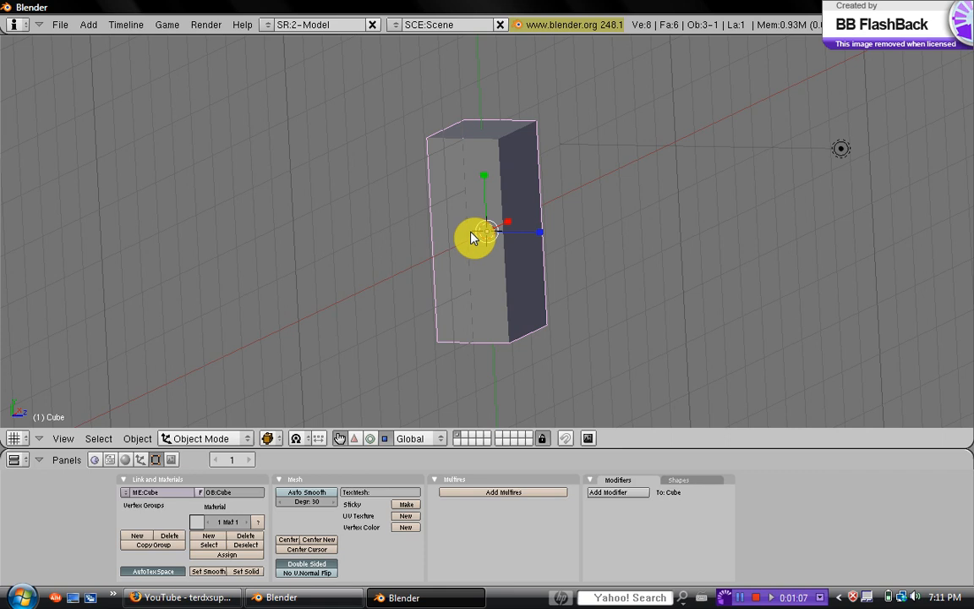
- Enter Edit Mode with face selection and extrude one long side face of the box outward by about 0.14
key(Tab)
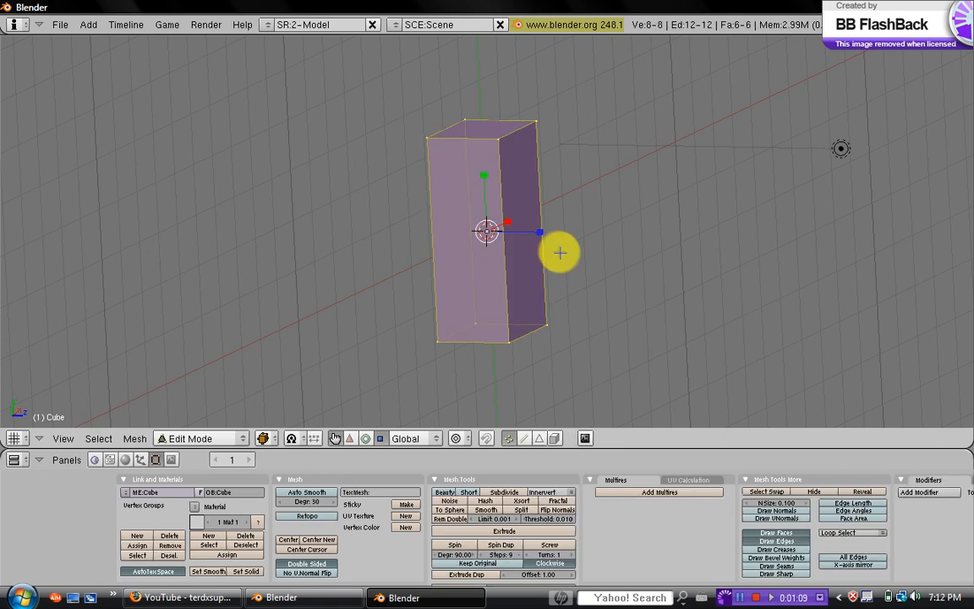
middle_drag(547, 270, 484, 263)
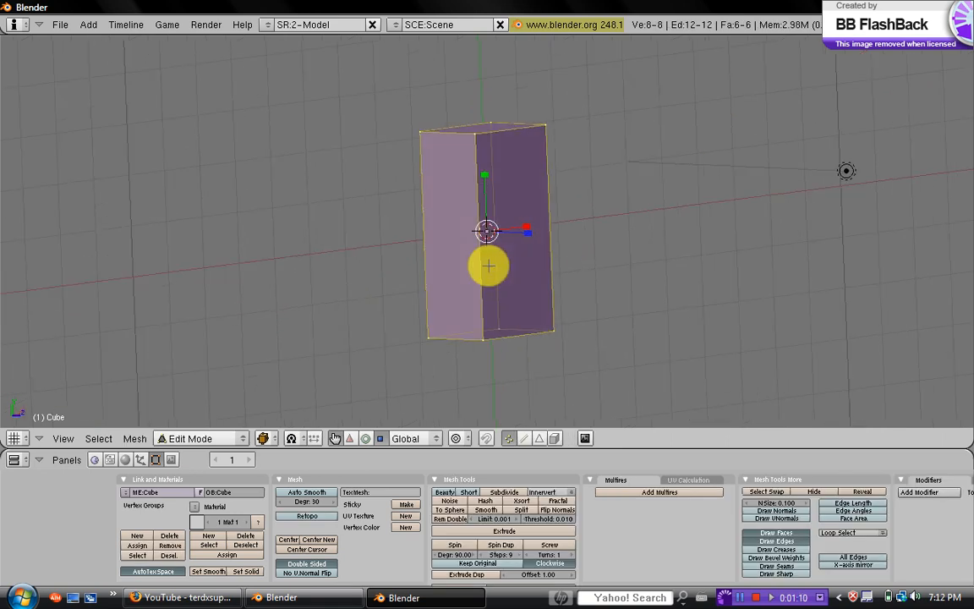
click(541, 440)
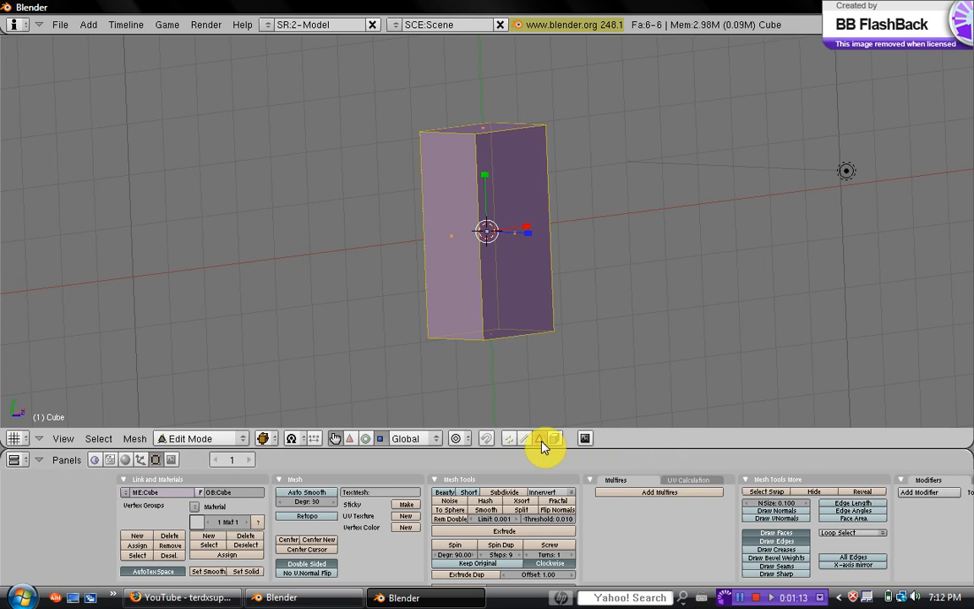
middle_drag(561, 224, 188, 265)
right_click(512, 239)
middle_drag(390, 249, 520, 286)
key(e)
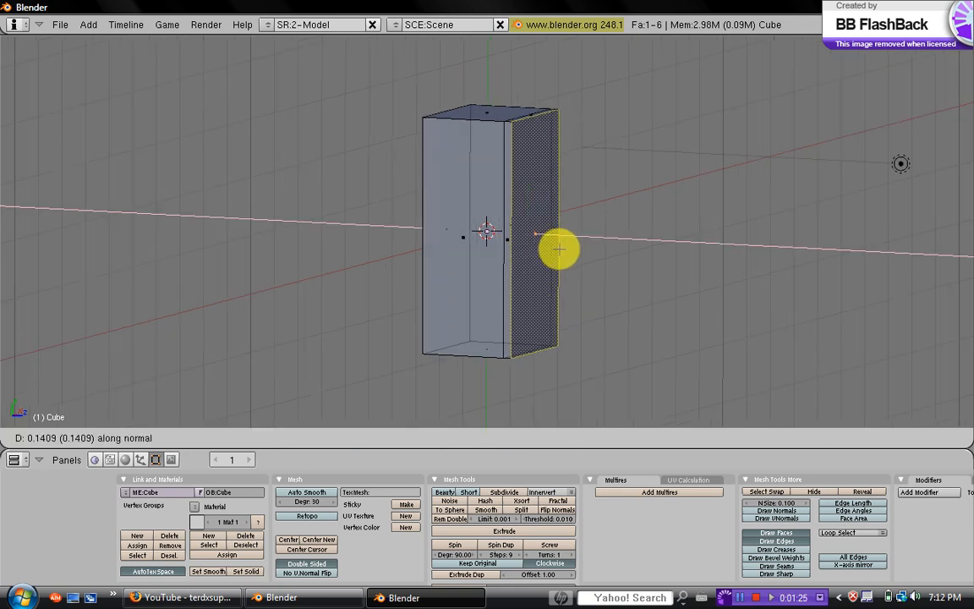
click(564, 246)
- Scale the extruded face up by about 1.04 to flare the edge, then scale it back by about 0.99
middle_drag(569, 243, 585, 298)
key(s)
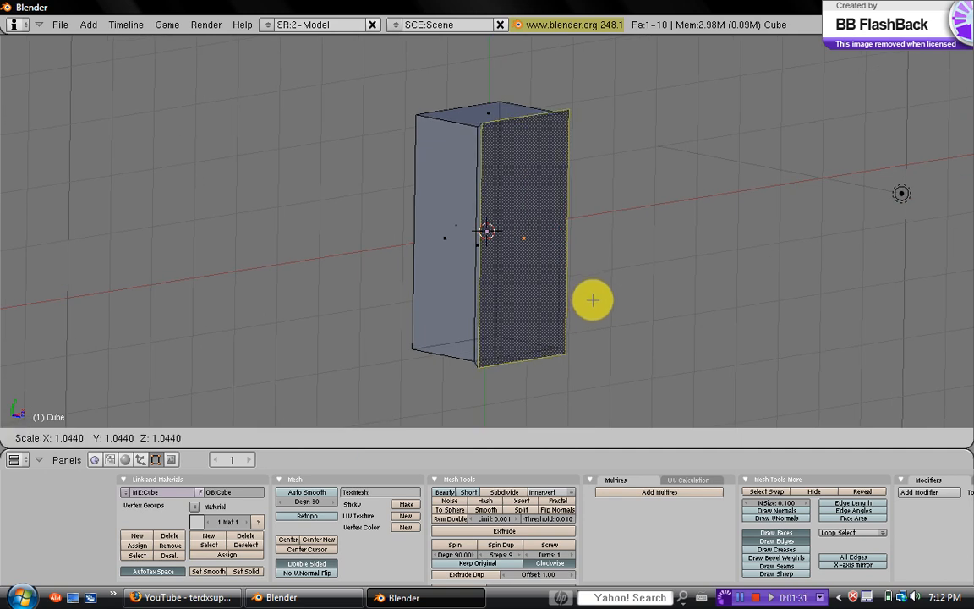
click(593, 301)
middle_drag(593, 301, 666, 268)
key(s)
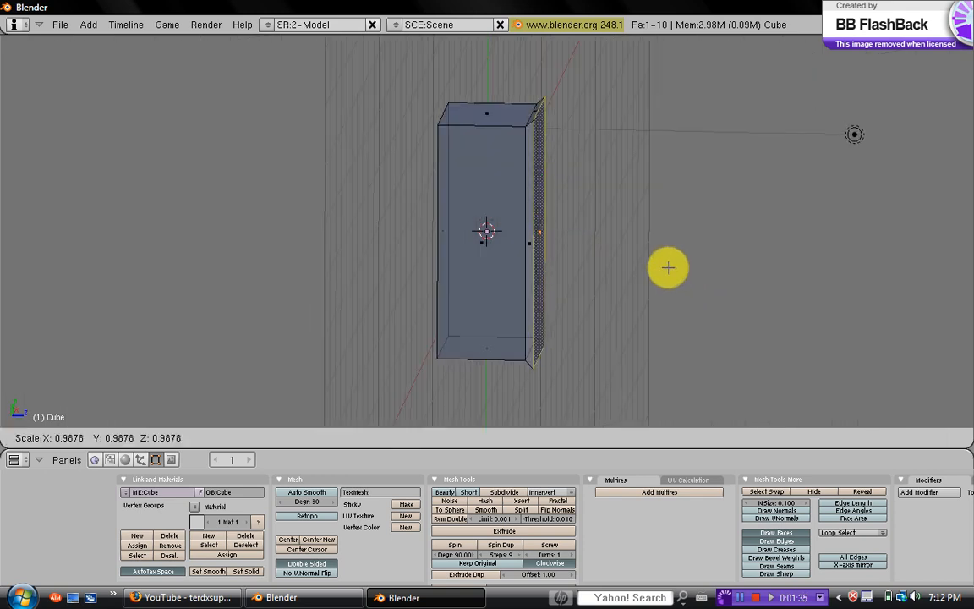
click(668, 267)
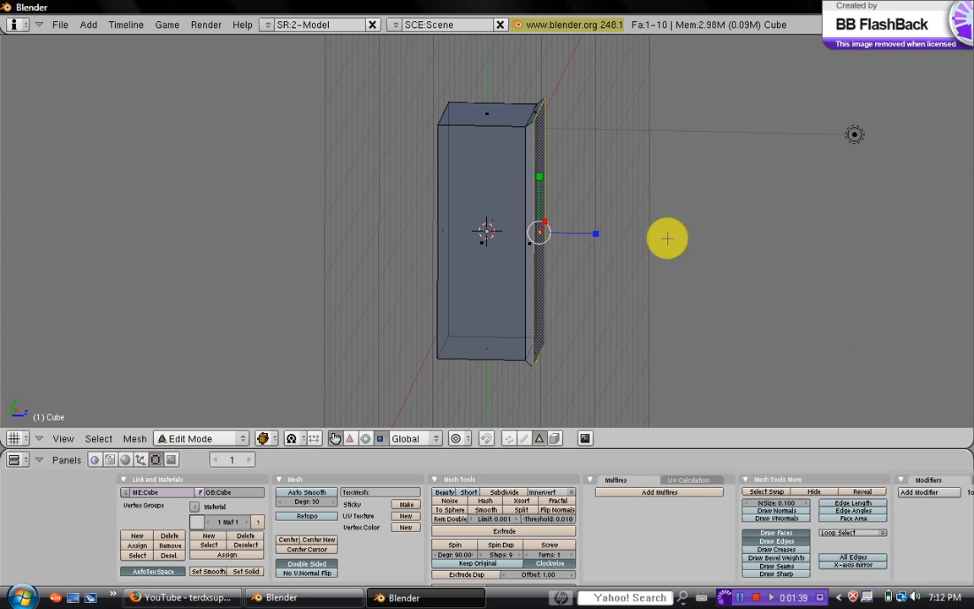
- Extrude the flared front face outward again by a small amount and scale the new face down slightly
key(e)
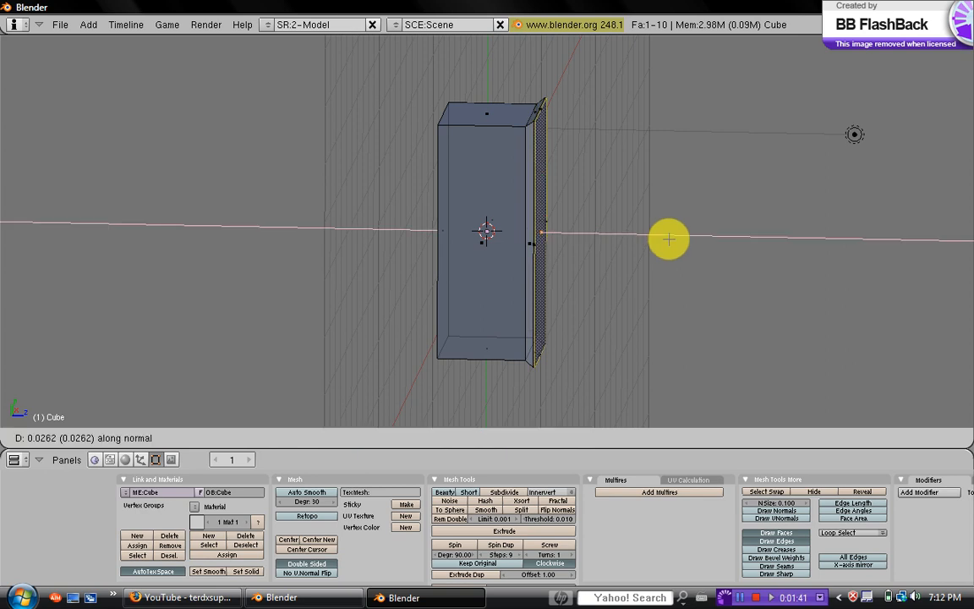
click(673, 241)
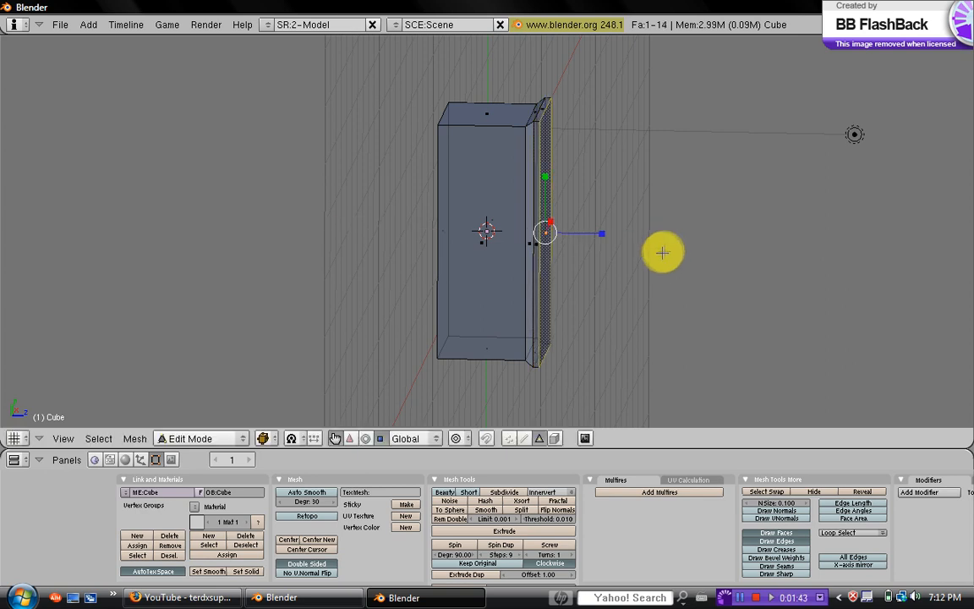
middle_drag(658, 252, 634, 272)
key(s)
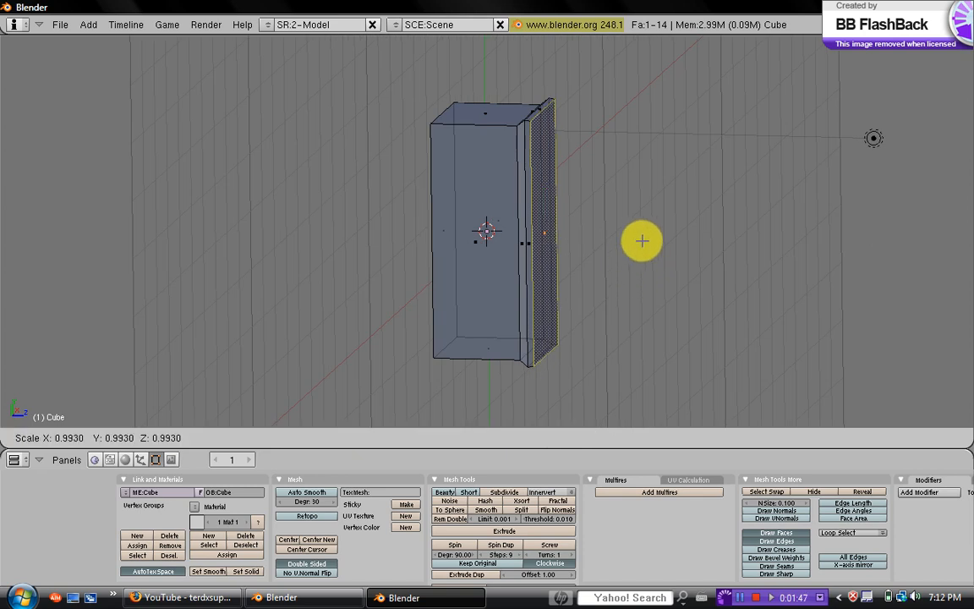
click(642, 238)
middle_drag(641, 239, 580, 174)
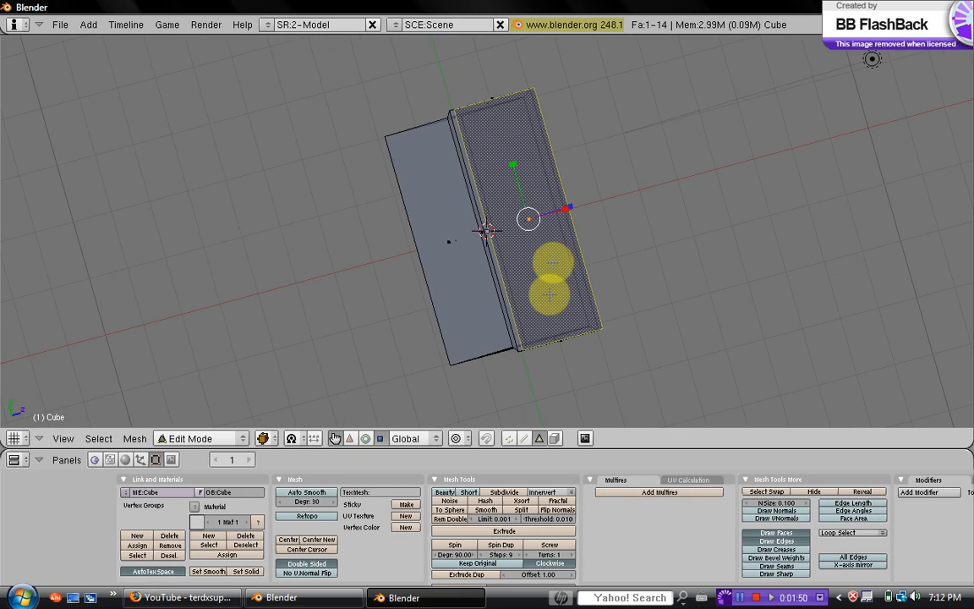
middle_drag(507, 319, 502, 343)
key(s)
click(502, 344)
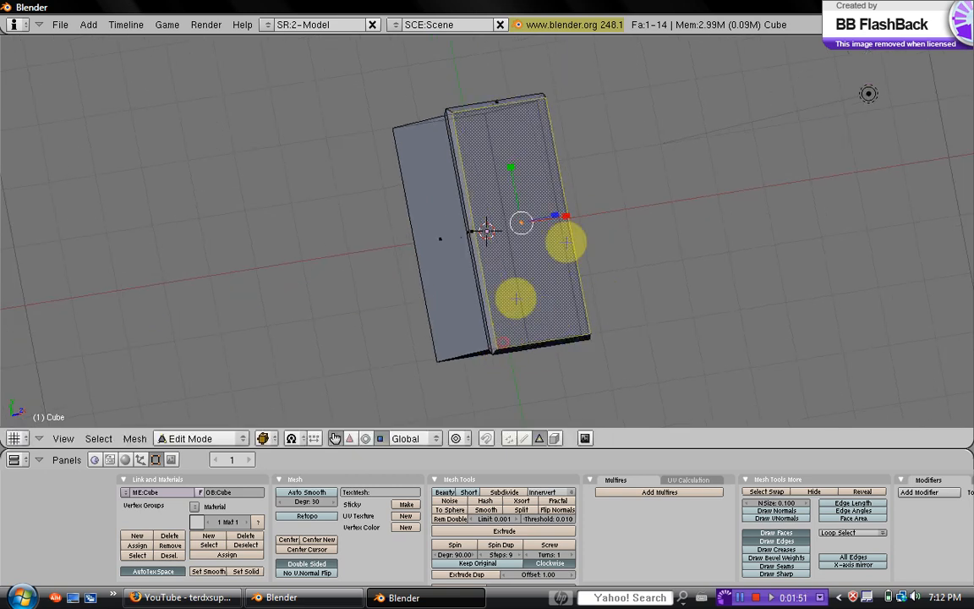
- Bevel the selected front face with a distance of about 0.065 and return to Object Mode to inspect the panel
middle_drag(550, 241, 626, 256)
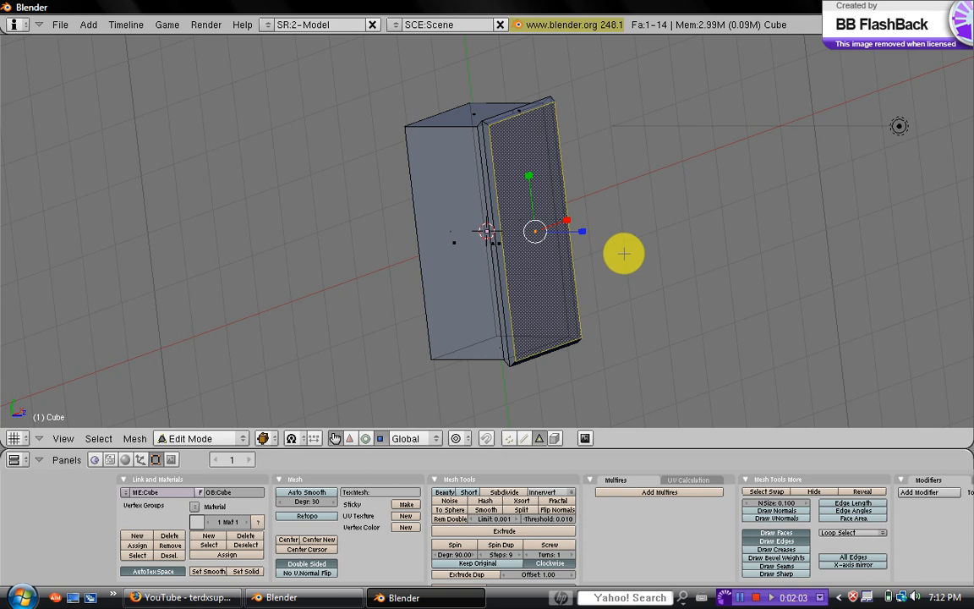
key(w)
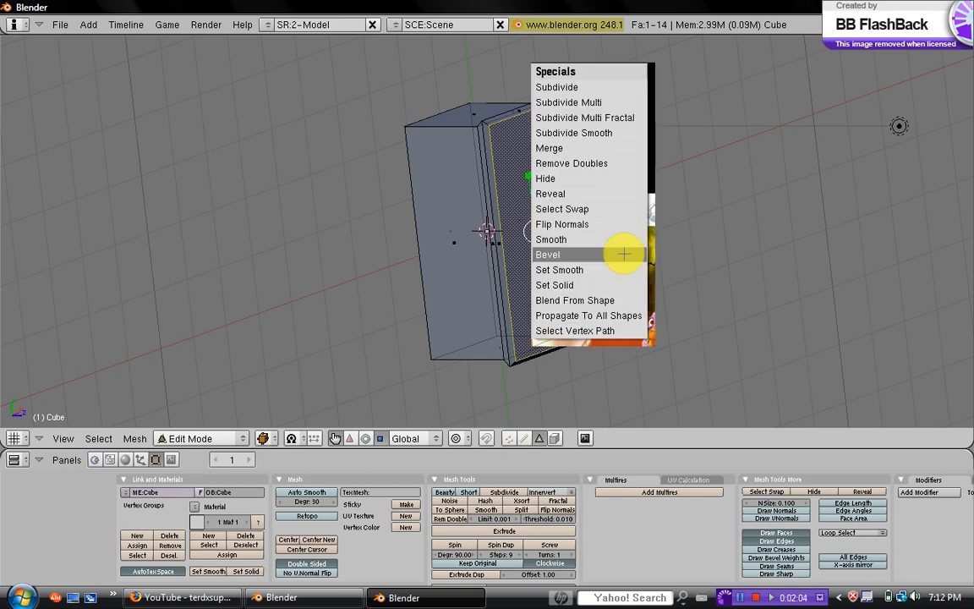
click(580, 254)
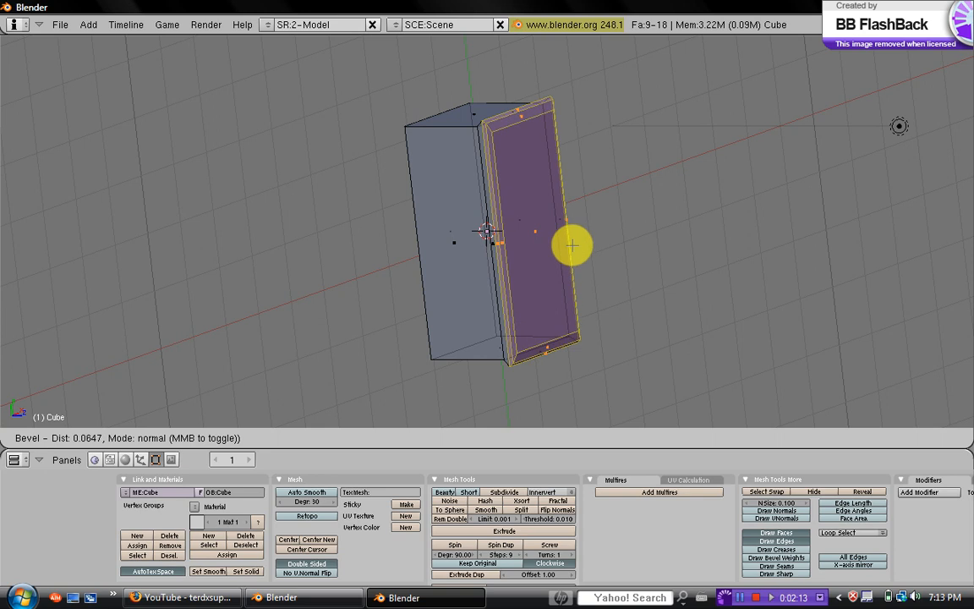
click(571, 245)
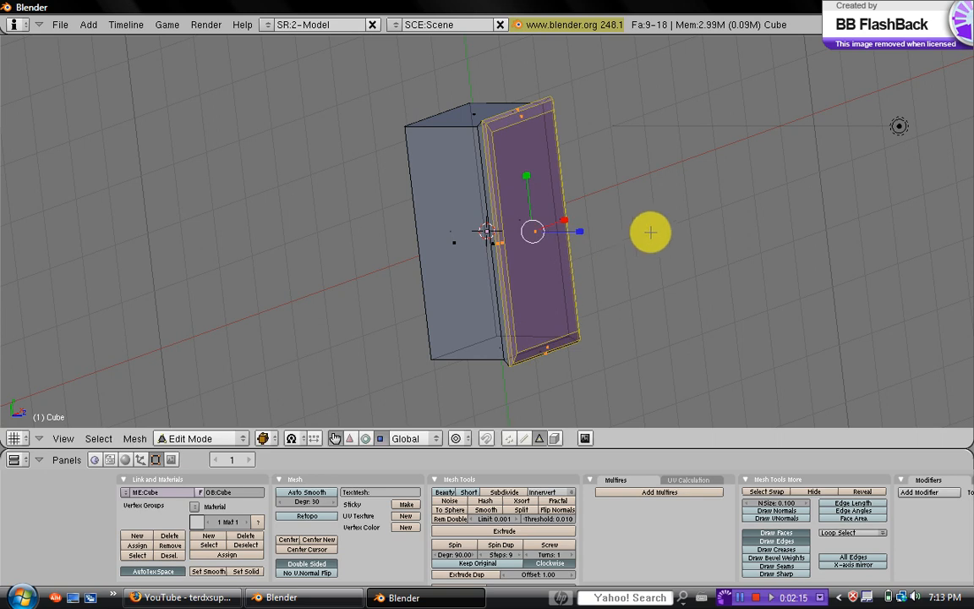
key(Tab)
middle_drag(650, 233, 491, 224)
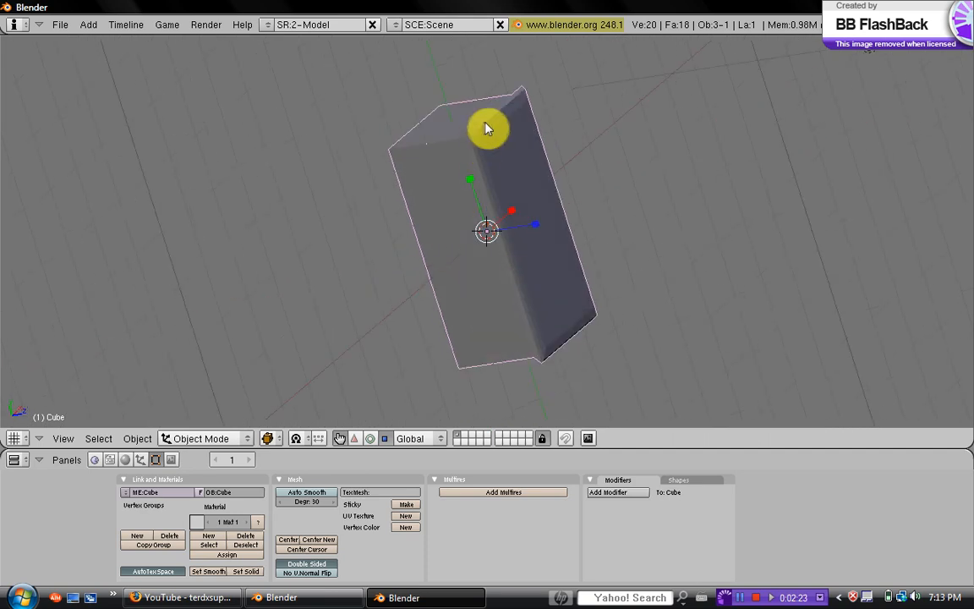
middle_drag(483, 148, 502, 153)
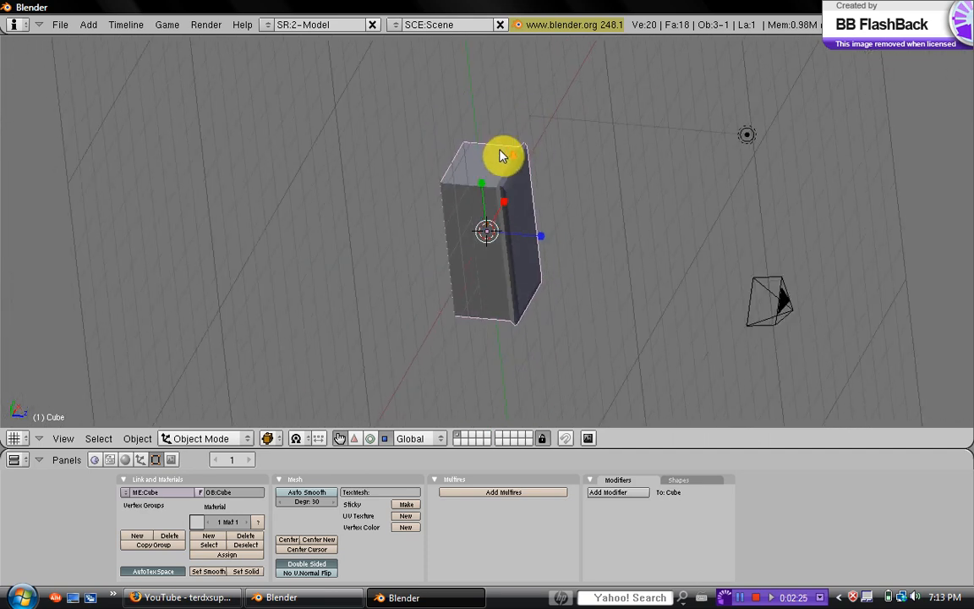
scroll(499, 154, up, 2)
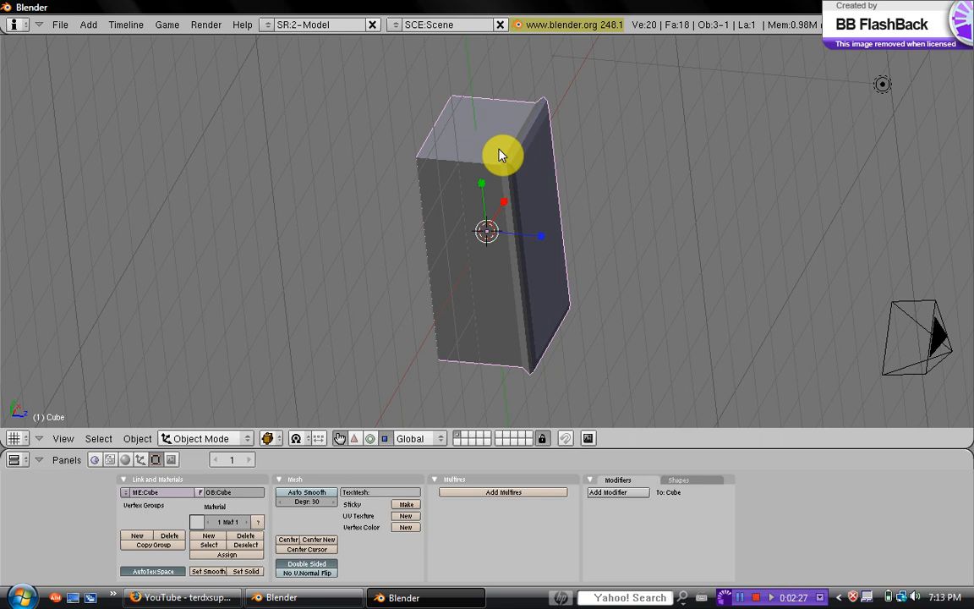
- In Edit Mode, rotate the box's top face so it slopes upward toward the beveled front panel
key(Tab)
mouse_move(500, 155)
middle_down()
mouse_move(498, 174)
mouse_move(530, 124)
mouse_move(487, 150)
mouse_move(508, 169)
middle_up()
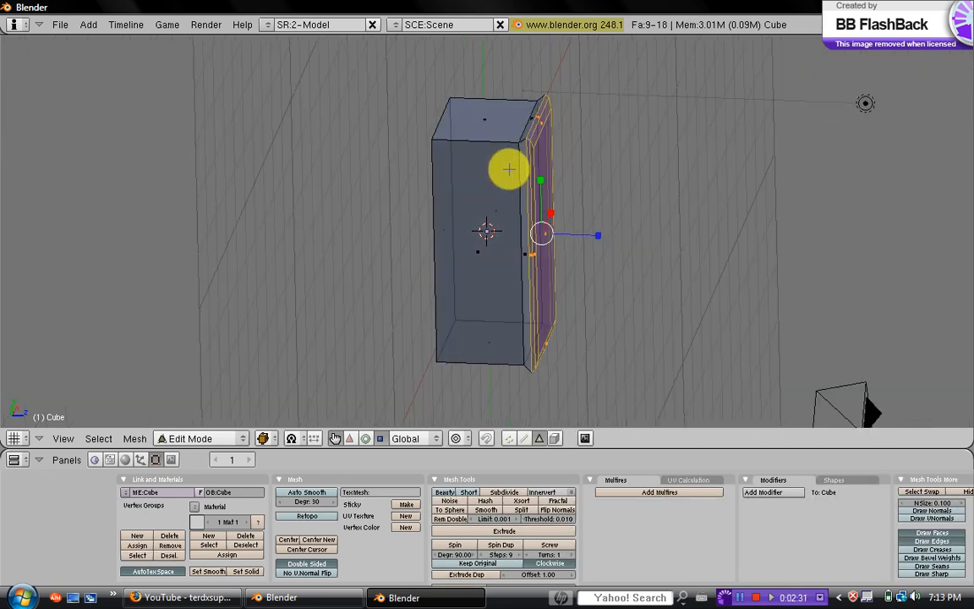
right_click(488, 120)
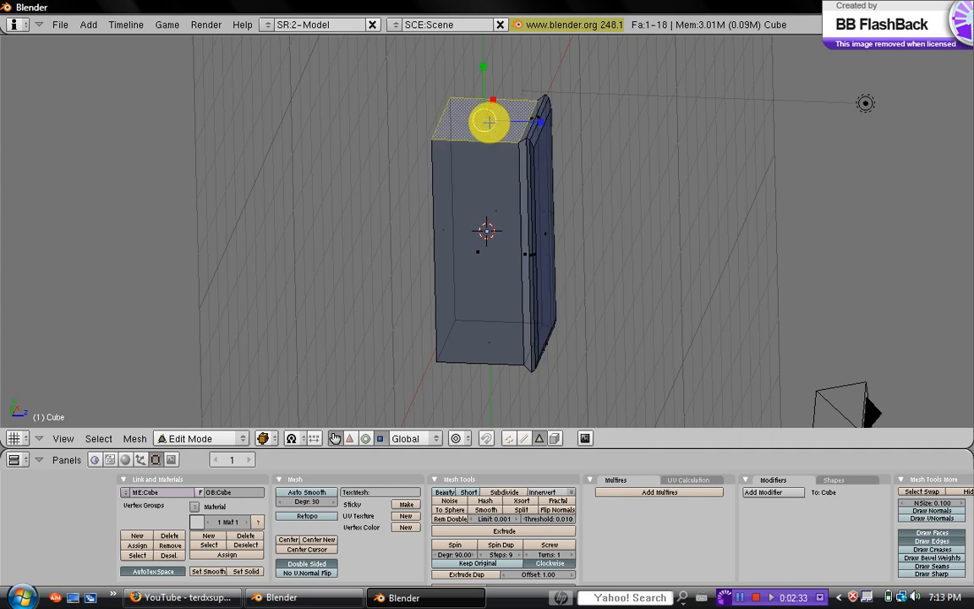
middle_drag(558, 152, 491, 190)
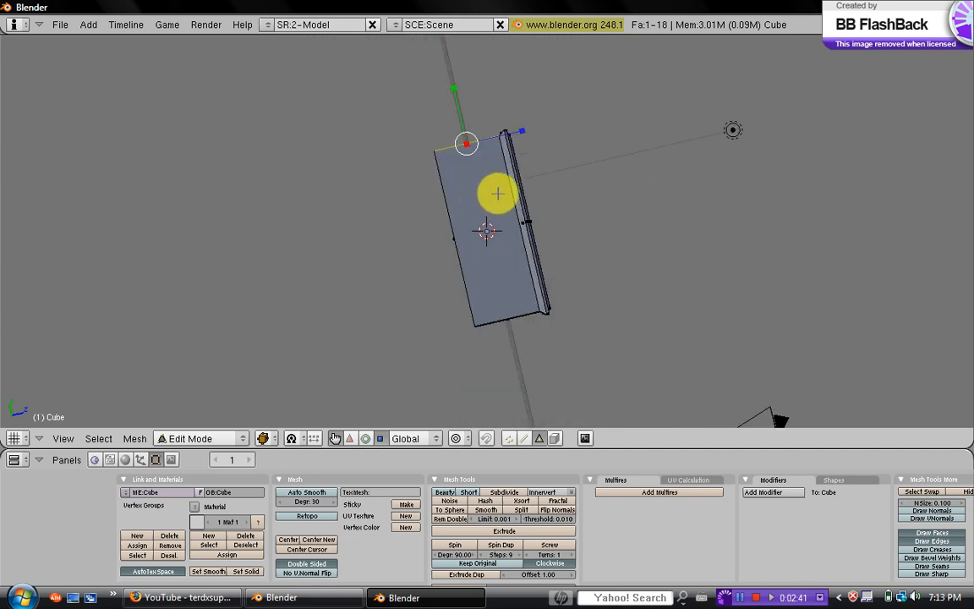
key(r)
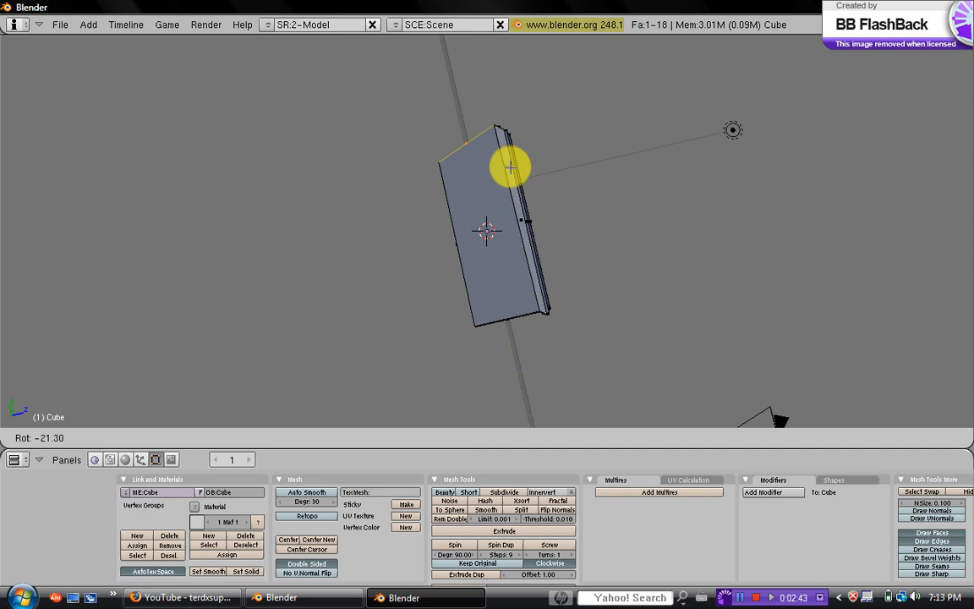
key(Escape)
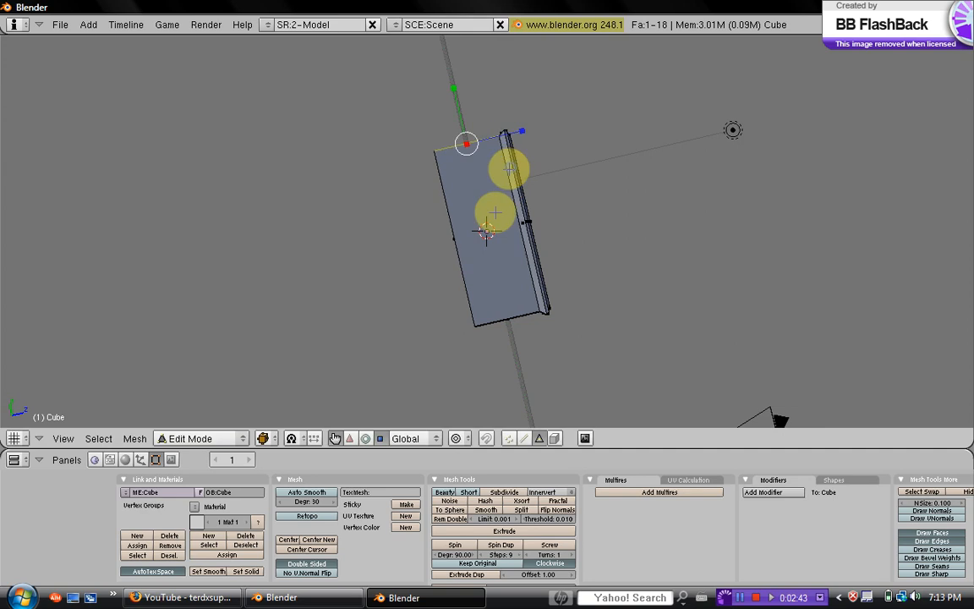
click(367, 438)
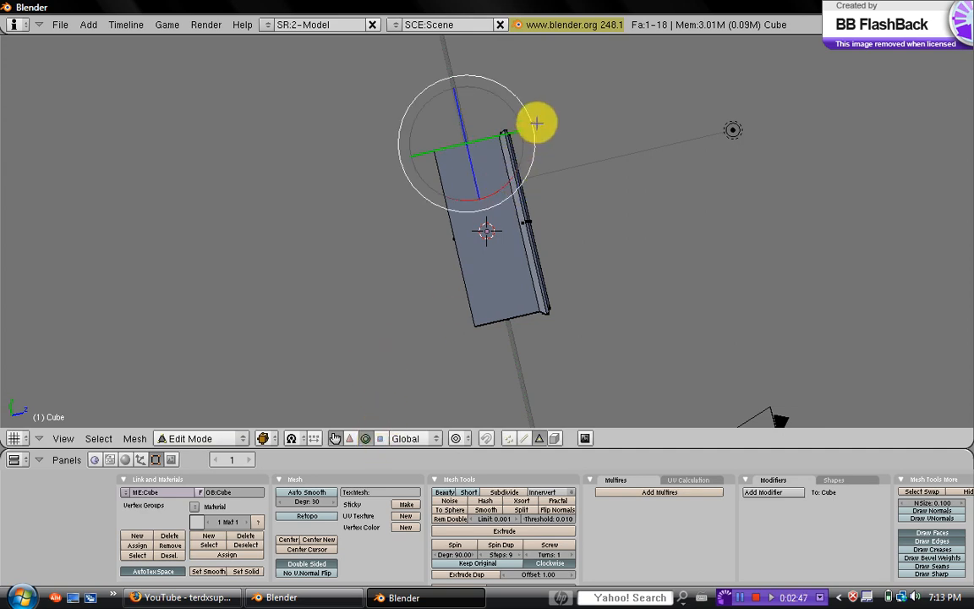
drag(536, 124, 515, 110)
- Rotate the box's bottom face to slope downward toward the front panel, and fine-tune the top face's tilt
middle_drag(558, 180, 554, 322)
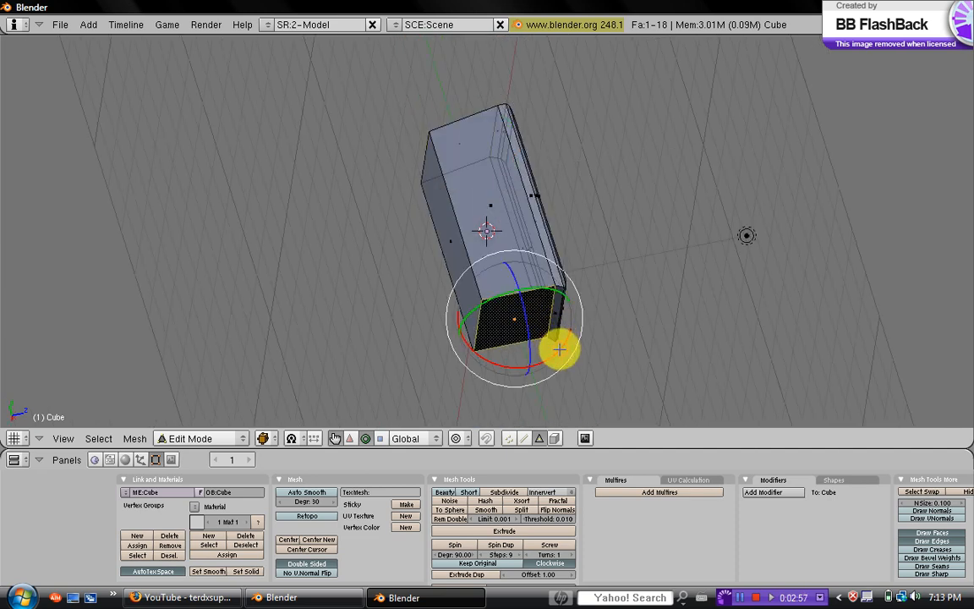
drag(558, 342, 605, 270)
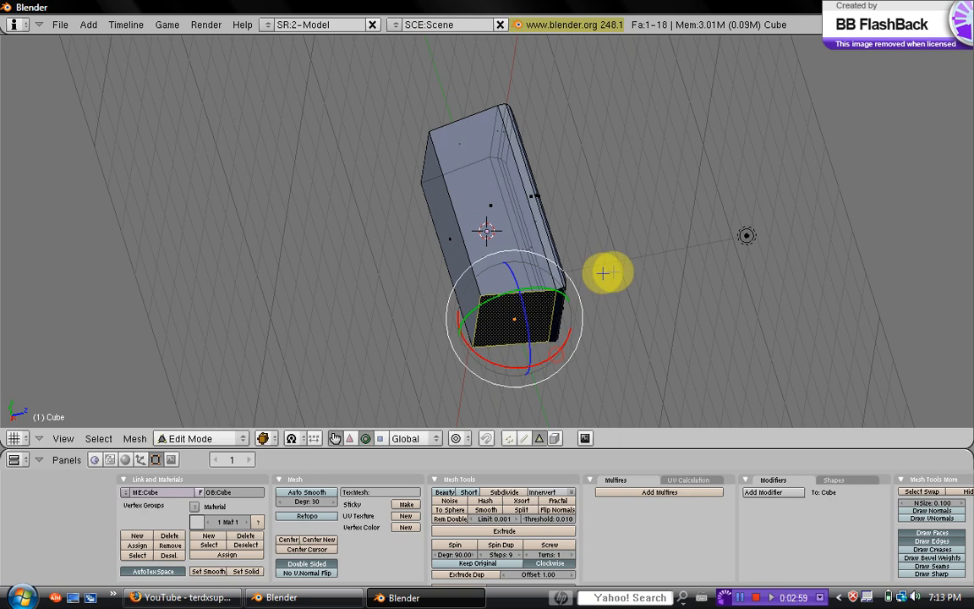
middle_drag(604, 270, 517, 98)
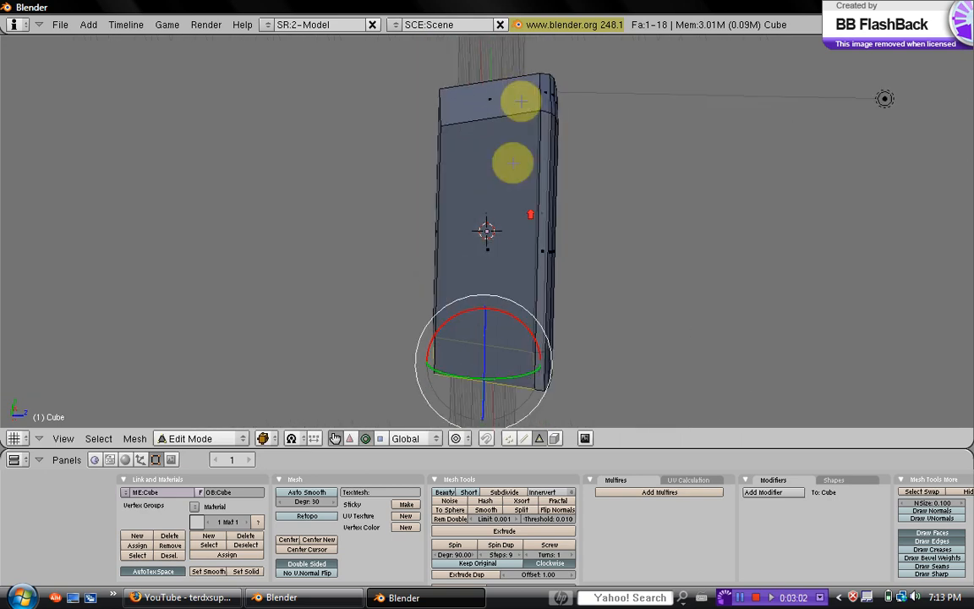
right_click(506, 90)
mouse_move(525, 71)
mouse_down()
mouse_move(530, 60)
mouse_move(537, 83)
mouse_up()
- Return to Object Mode, inspect the whole box, and hide the transform manipulator
key(Tab)
middle_drag(537, 83, 545, 273)
middle_drag(474, 283, 550, 235)
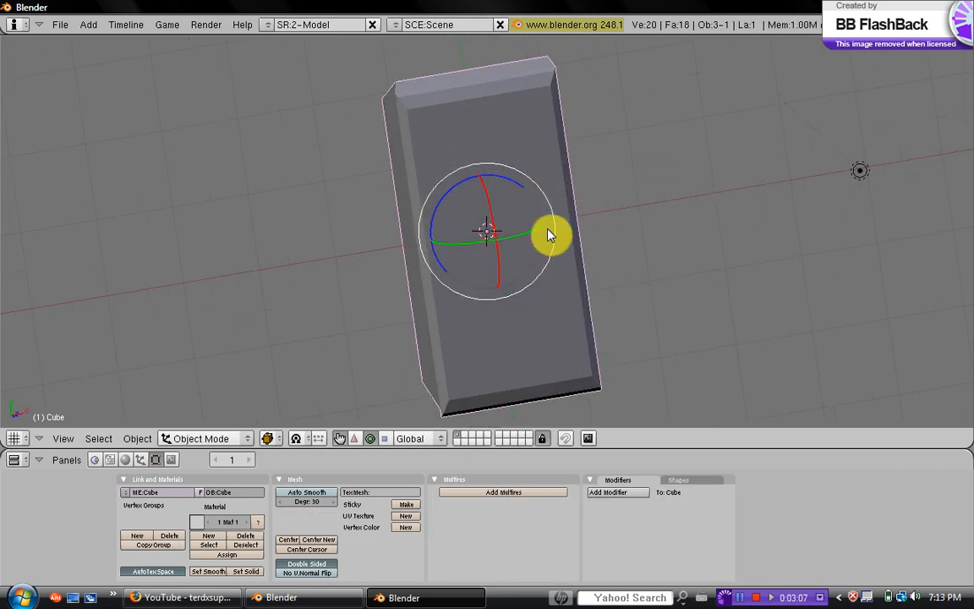
mouse_move(503, 197)
middle_down()
mouse_move(404, 224)
mouse_move(354, 217)
mouse_move(454, 275)
mouse_move(563, 253)
mouse_move(601, 226)
mouse_move(463, 231)
mouse_move(653, 212)
mouse_move(385, 225)
mouse_move(581, 271)
mouse_move(478, 296)
mouse_move(436, 271)
mouse_move(490, 259)
mouse_move(519, 202)
middle_up()
scroll(432, 268, down, 3)
drag(519, 202, 469, 278)
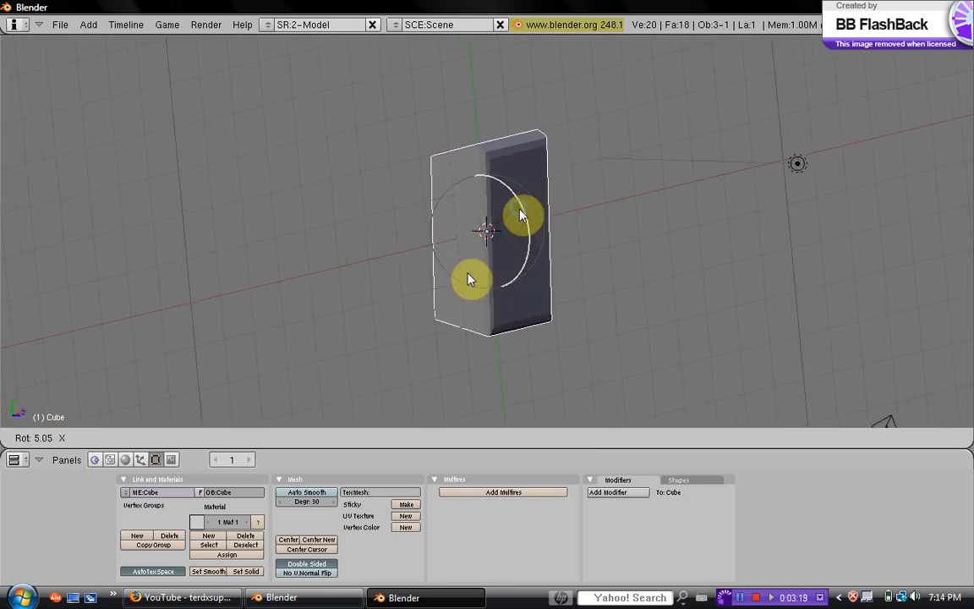
right_click(469, 278)
click(341, 438)
- Add a mesh cylinder with 20 vertices, radius 1.00, depth 2.00 and capped ends in front of the box
middle_drag(421, 354, 532, 219)
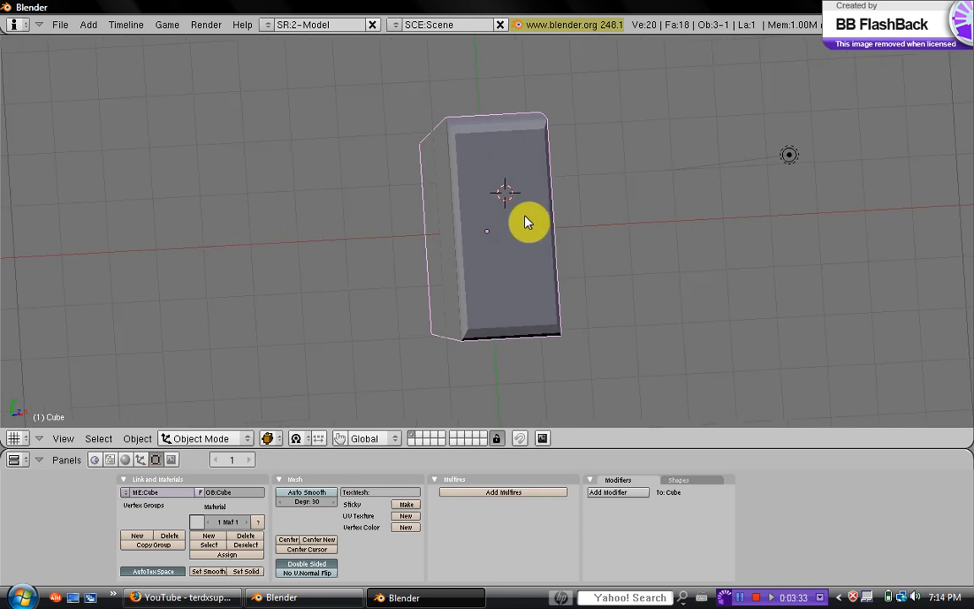
key(space)
mouse_move(647, 221)
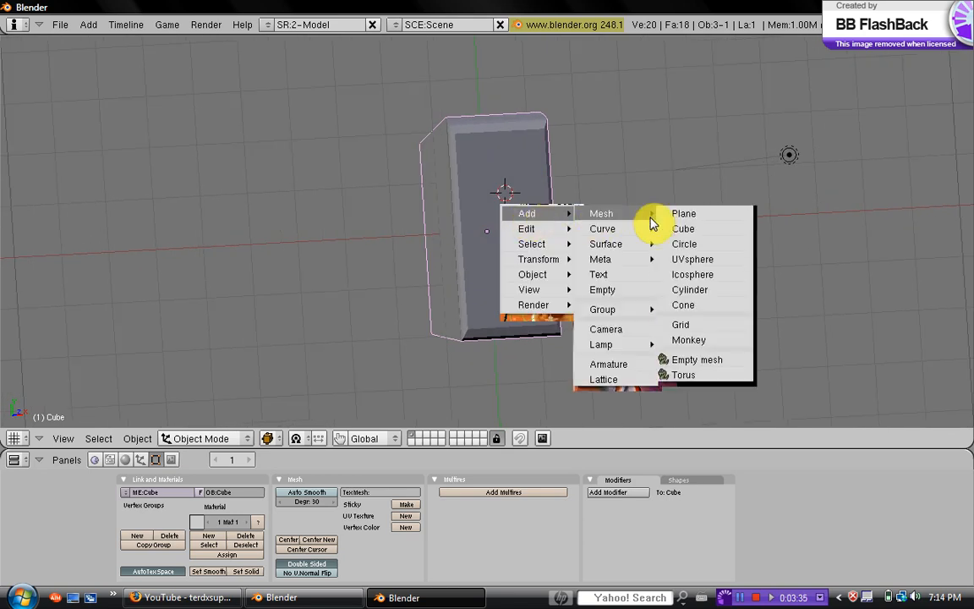
click(689, 290)
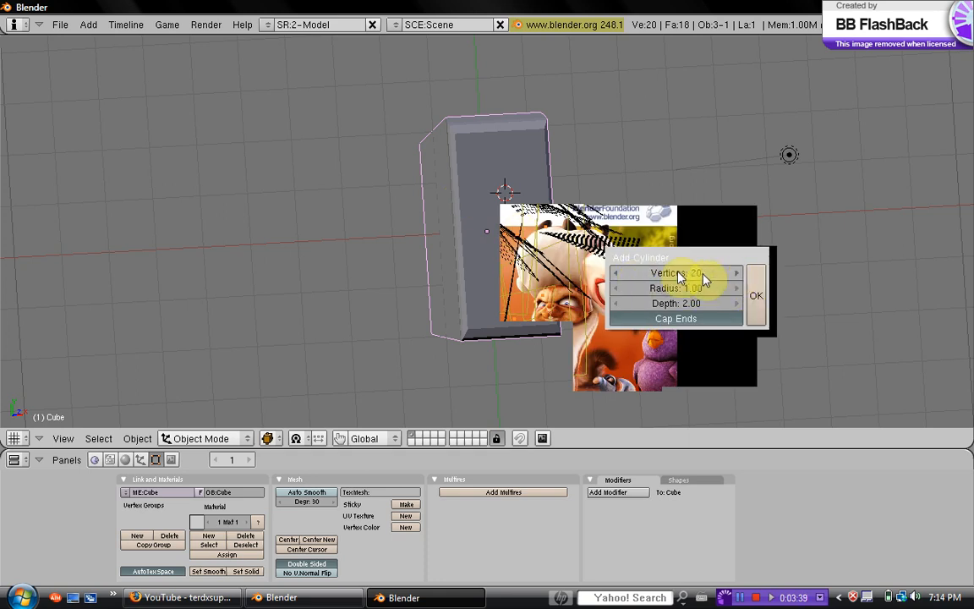
click(737, 273)
click(736, 273)
click(736, 273)
click(736, 273)
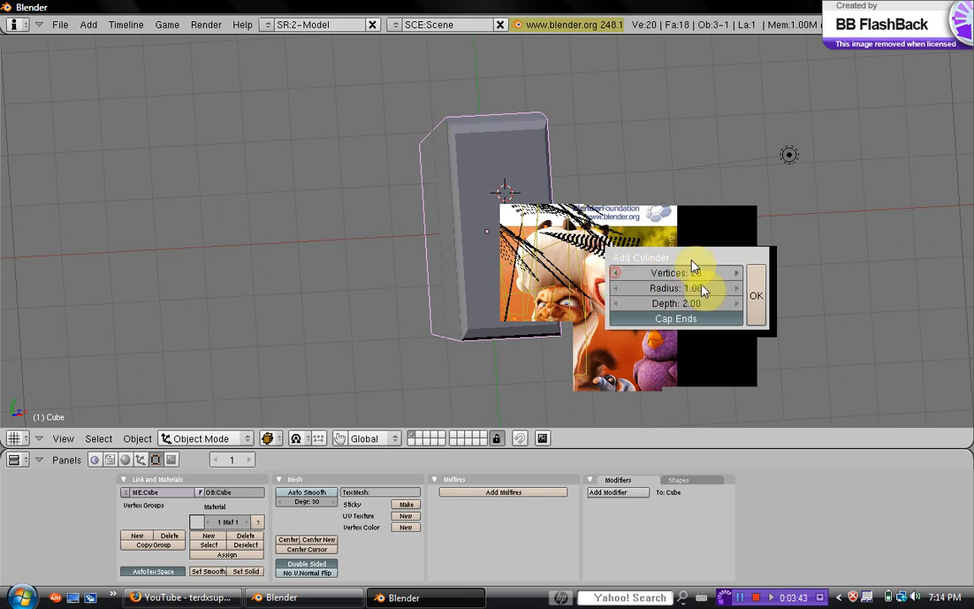
click(755, 293)
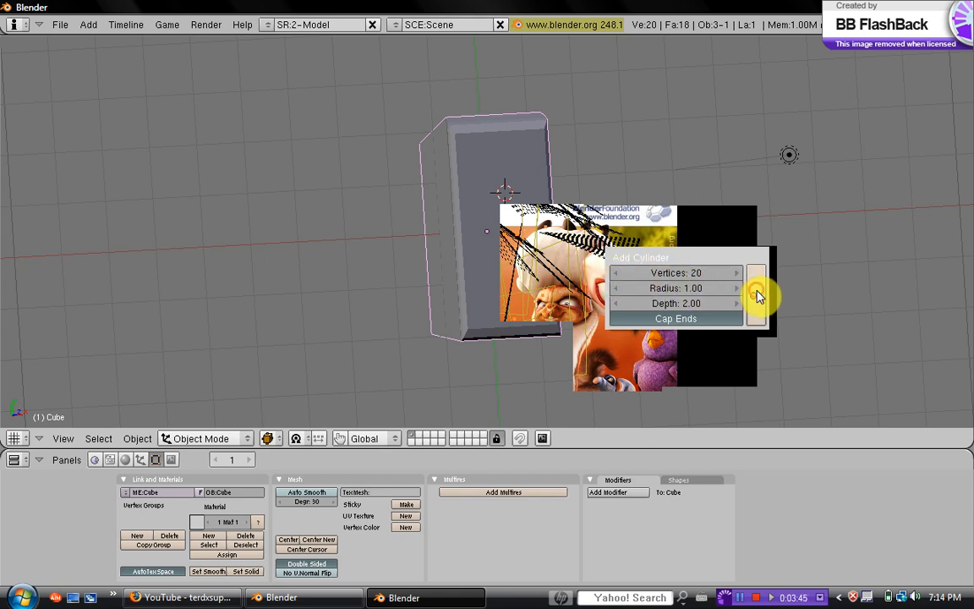
- Show the transform manipulator in translate mode and move the cylinder along Z back into the box's front panel
middle_drag(549, 231, 355, 419)
click(337, 439)
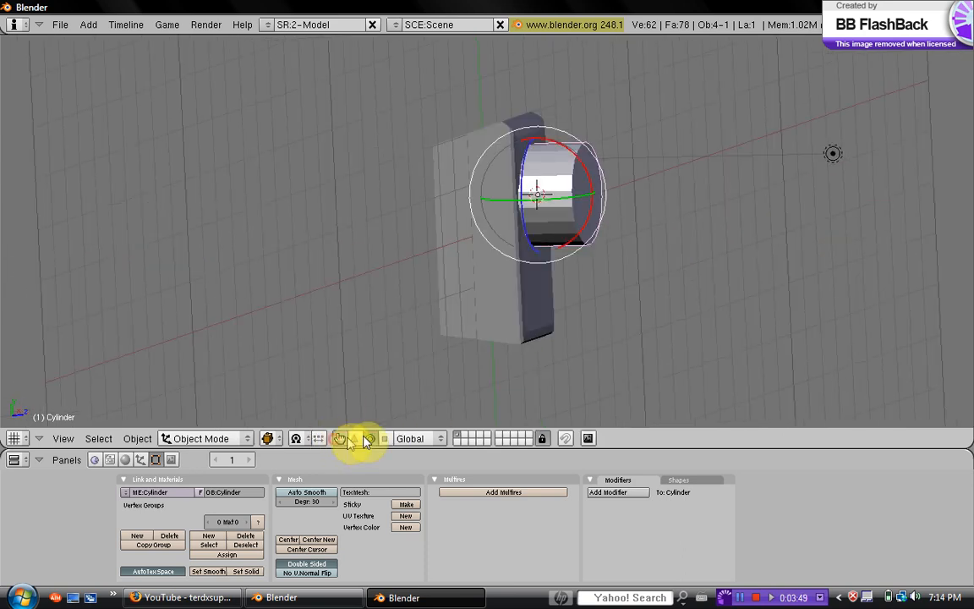
click(356, 438)
middle_drag(427, 332, 541, 253)
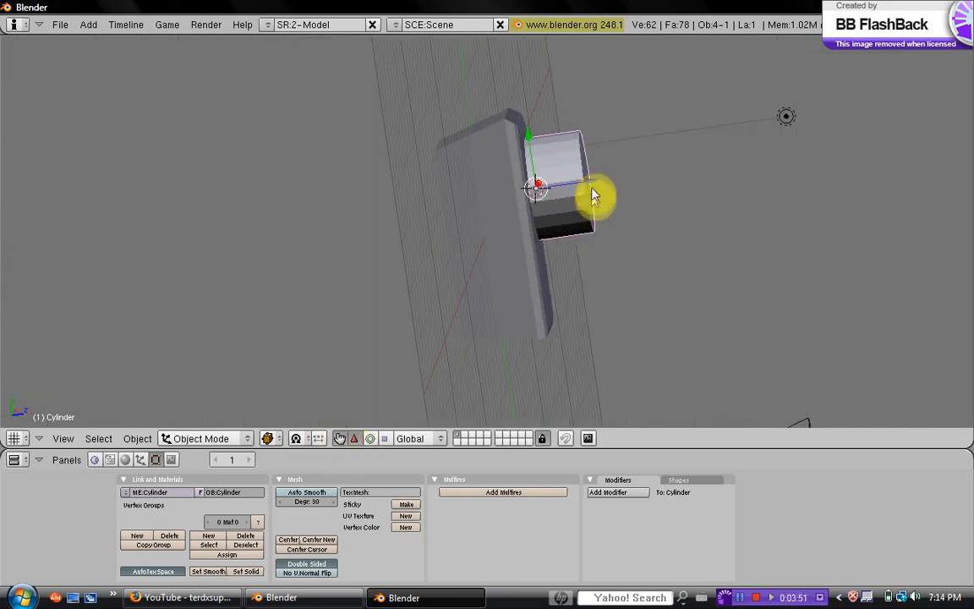
drag(590, 190, 557, 193)
middle_drag(575, 205, 347, 269)
- Scale the cylinder down slightly and adjust its position so only a thin disc protrudes from the upper front panel
key(s)
click(571, 254)
scroll(549, 261, up, 2)
drag(404, 180, 400, 207)
middle_drag(400, 210, 534, 235)
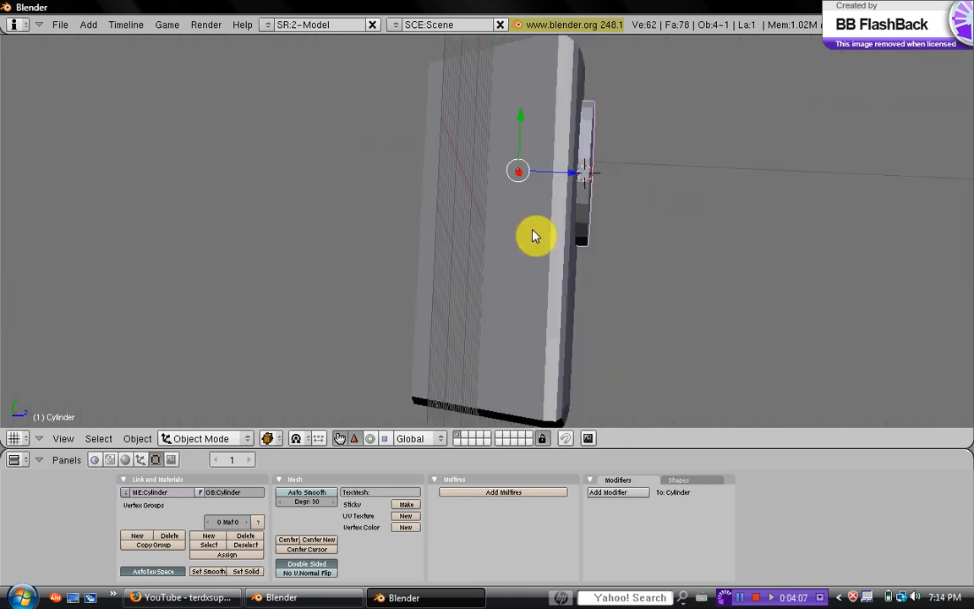
- In Edit Mode, clear the cylinder's face selection and select only the ring of faces forming its front cap
key(Tab)
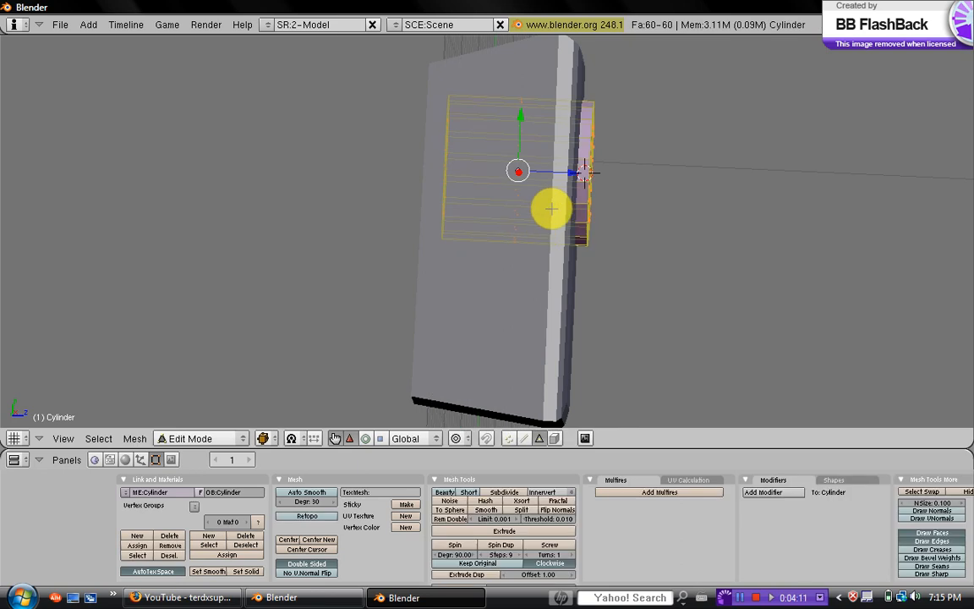
key(a)
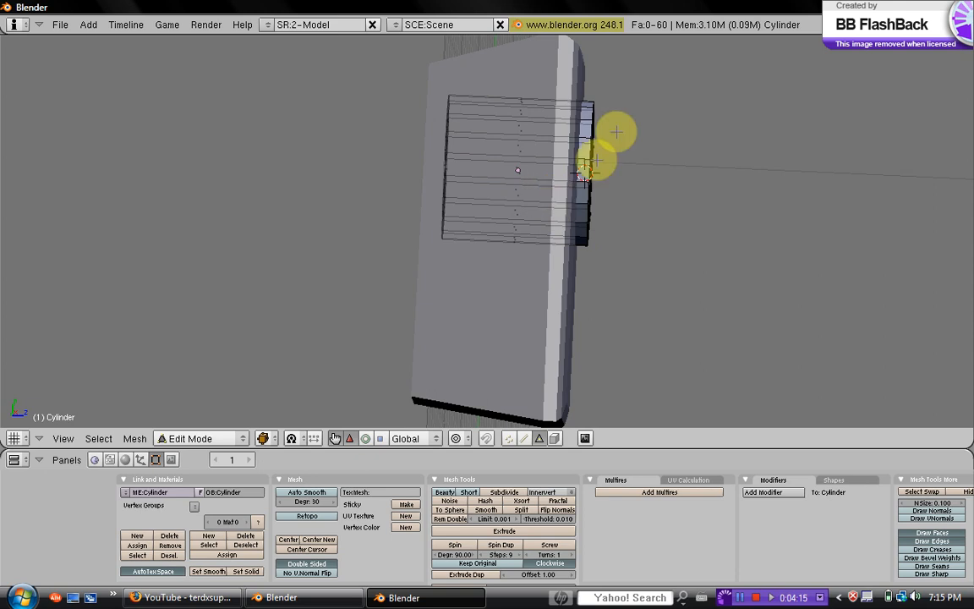
middle_drag(612, 171, 583, 169)
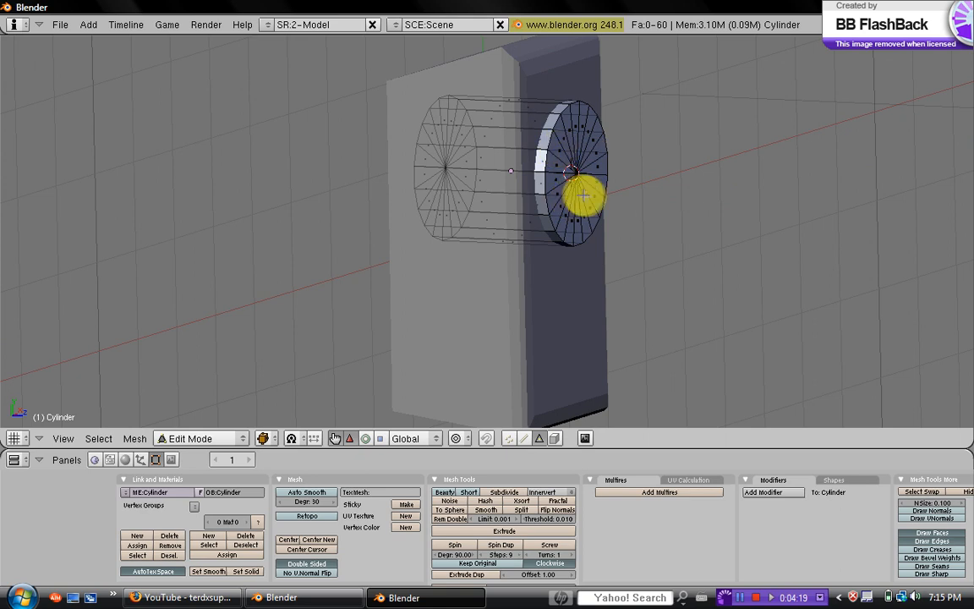
middle_drag(575, 207, 645, 187)
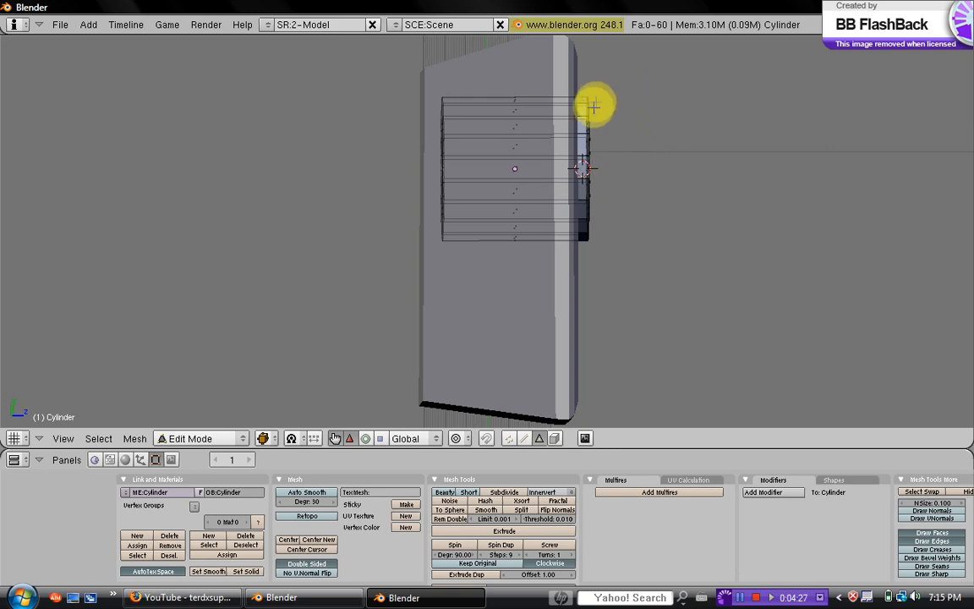
alt+right_click(583, 251)
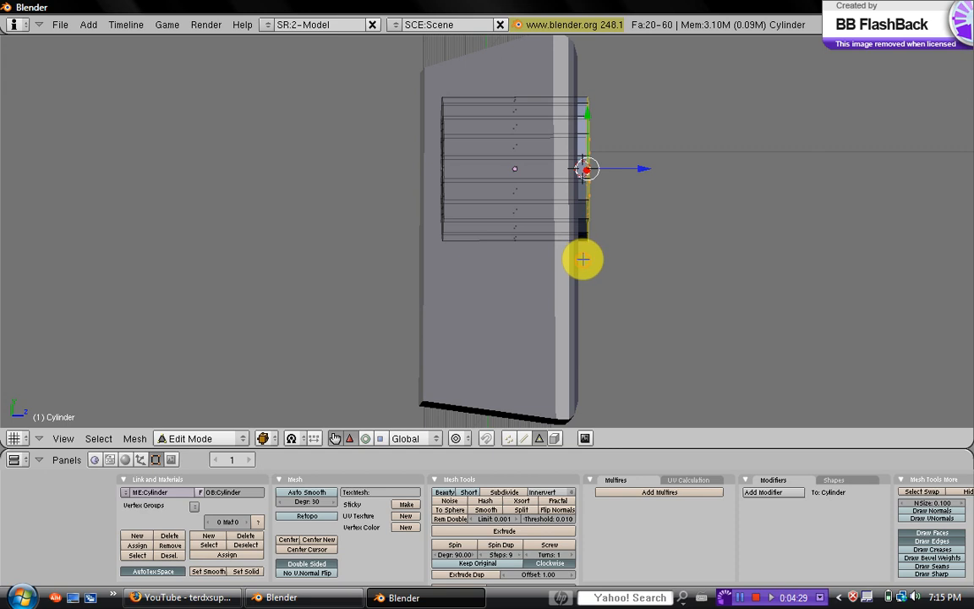
- Extrude the front cap as a region slightly outward and scale it to about 0.83 to form a sloped rim
mouse_move(632, 187)
middle_down()
mouse_move(558, 217)
mouse_move(456, 210)
mouse_move(570, 256)
mouse_move(696, 239)
mouse_move(769, 259)
mouse_move(528, 252)
mouse_move(526, 237)
mouse_move(640, 204)
middle_up()
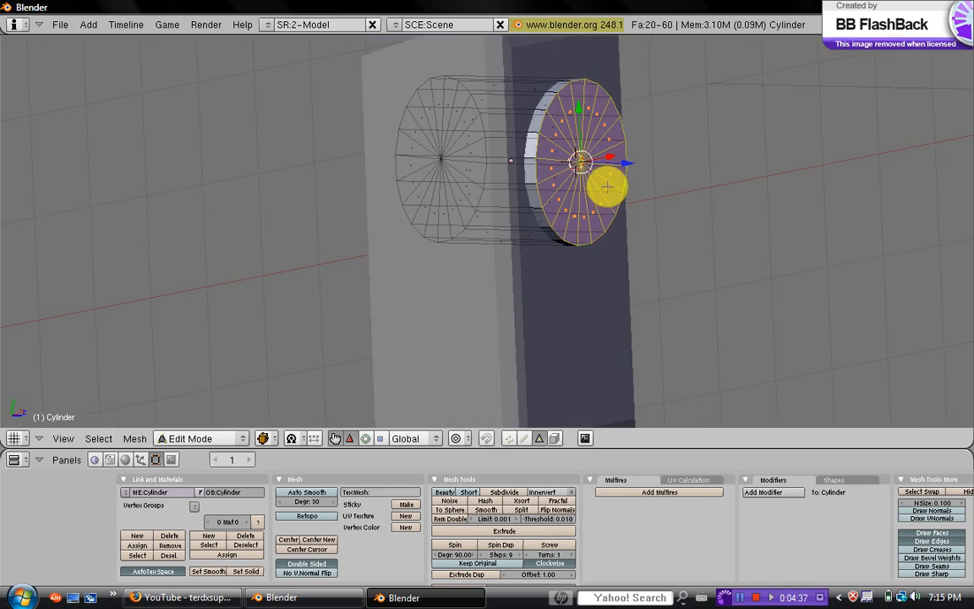
middle_drag(645, 188, 623, 193)
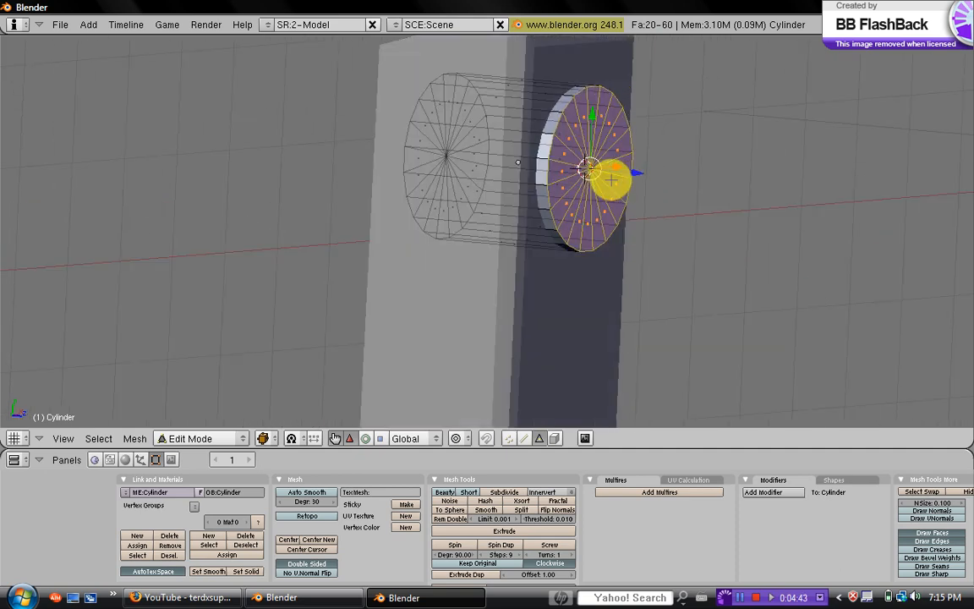
middle_drag(627, 176, 623, 177)
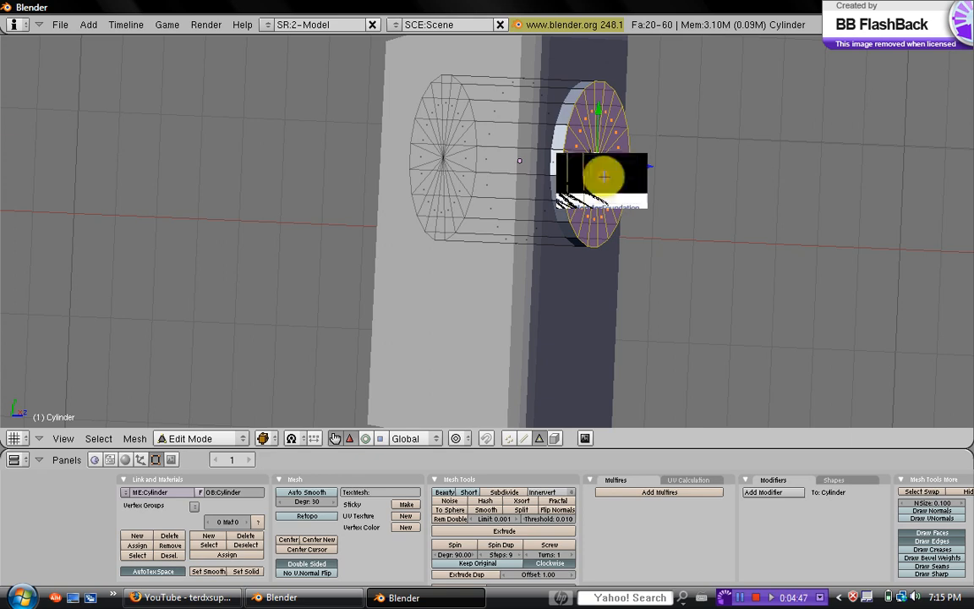
click(604, 175)
click(612, 194)
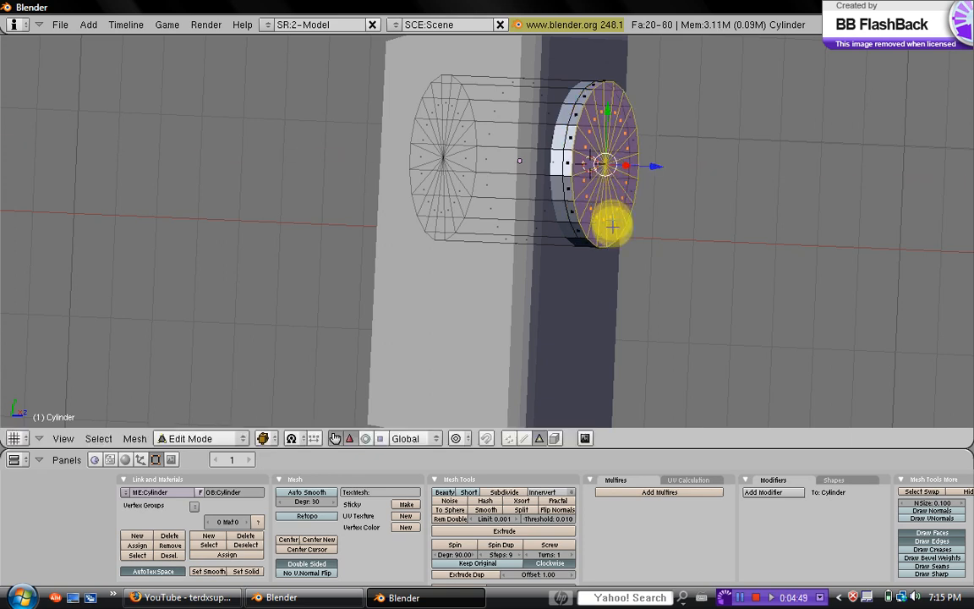
middle_drag(625, 200, 622, 224)
key(s)
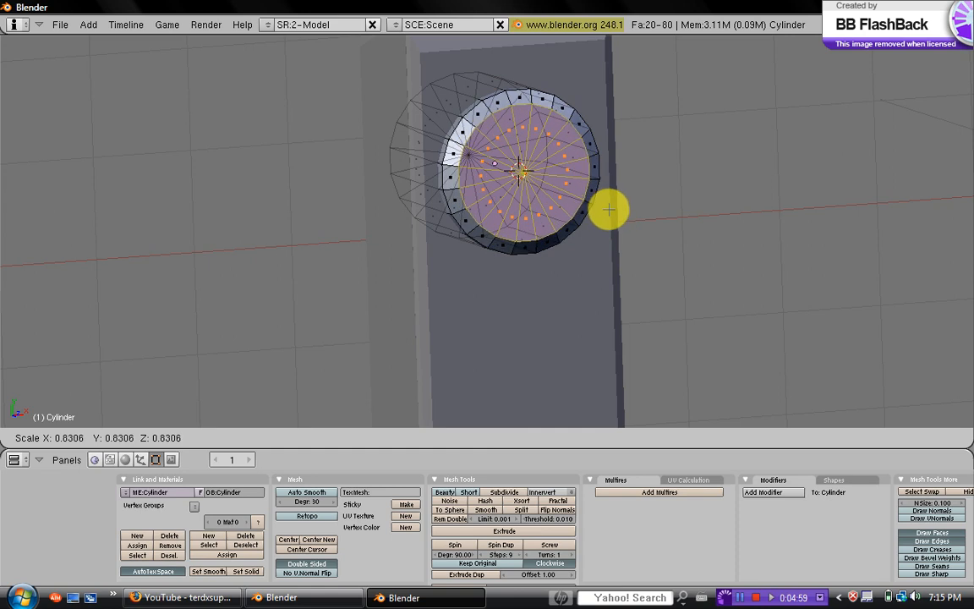
click(610, 209)
- Extrude the cap region outward again by about 0.08 and scale the new faces to about 0.32
mouse_move(604, 216)
middle_down()
mouse_move(723, 206)
mouse_move(598, 218)
middle_up()
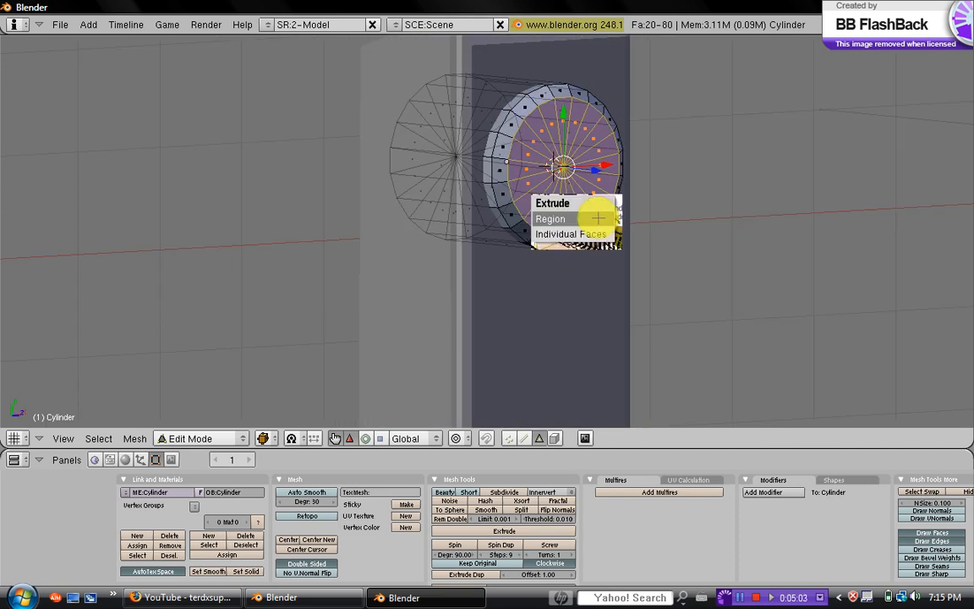
click(597, 218)
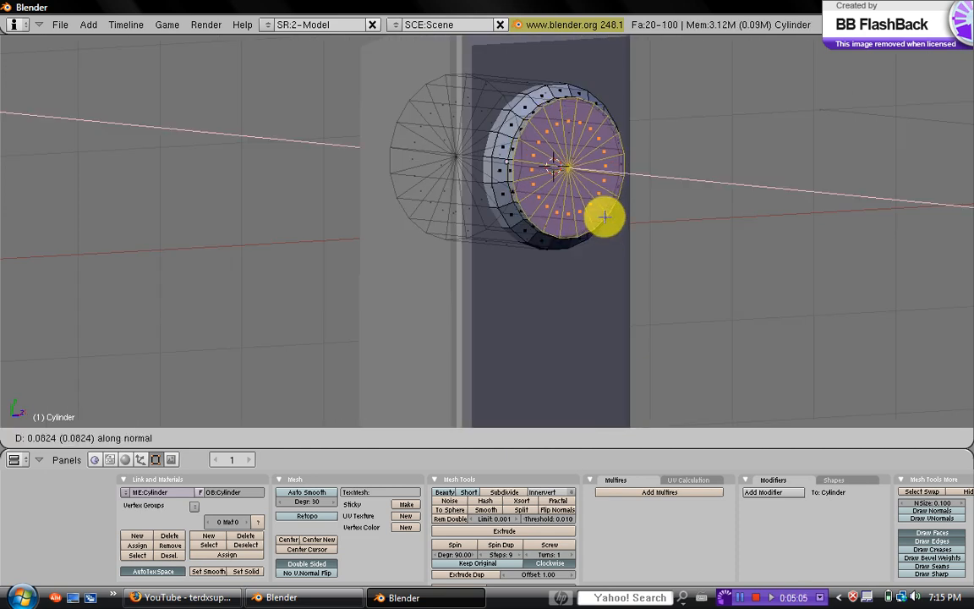
click(607, 218)
middle_drag(606, 215, 701, 216)
drag(679, 173, 681, 173)
middle_drag(680, 173, 642, 241)
key(s)
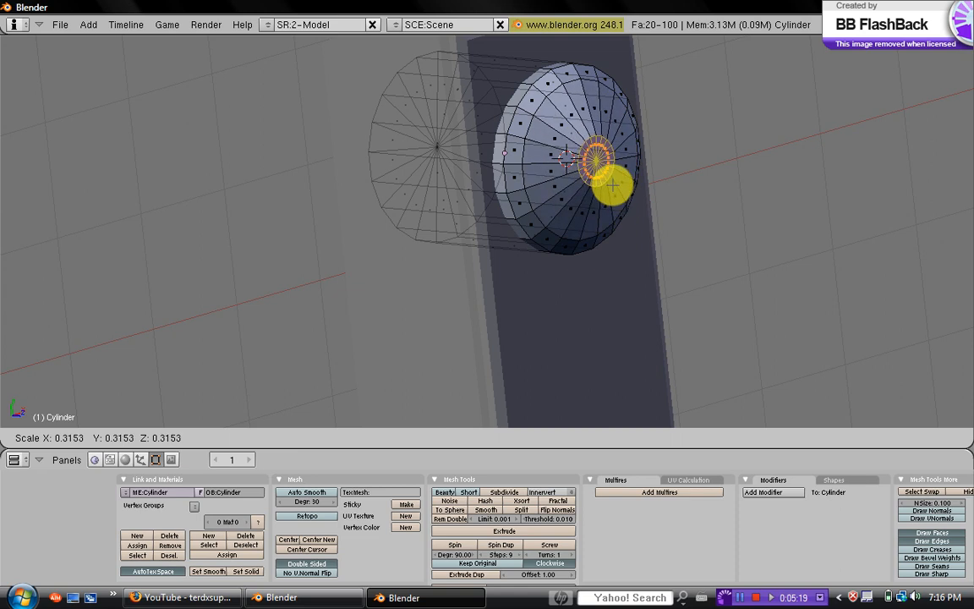
click(612, 184)
middle_drag(612, 184, 599, 222)
- Move the small centre faces about 0.28 inward along Z to turn the dome into a recess
middle_drag(670, 230, 706, 147)
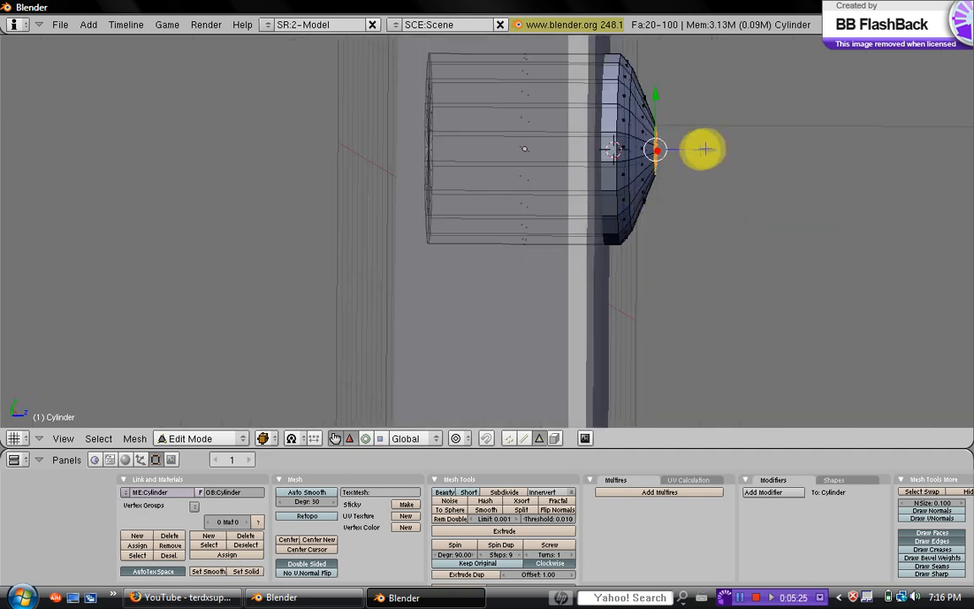
key(g)
key(z)
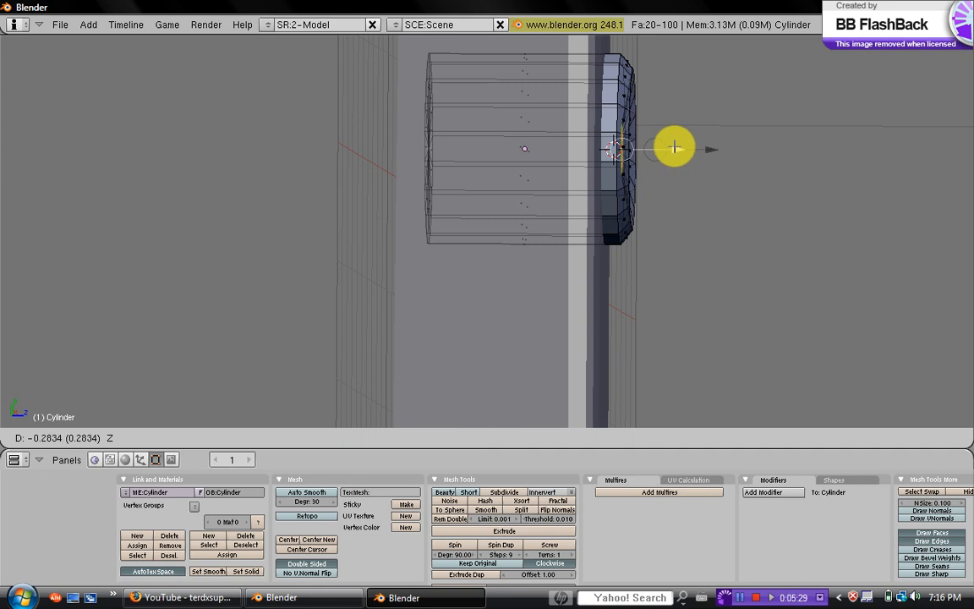
drag(674, 147, 673, 148)
- Deepen the recess by moving the centre faces inward along Z by about 0.046 and another 0.005
middle_drag(737, 174, 609, 191)
middle_drag(703, 215, 587, 126)
key(g)
key(z)
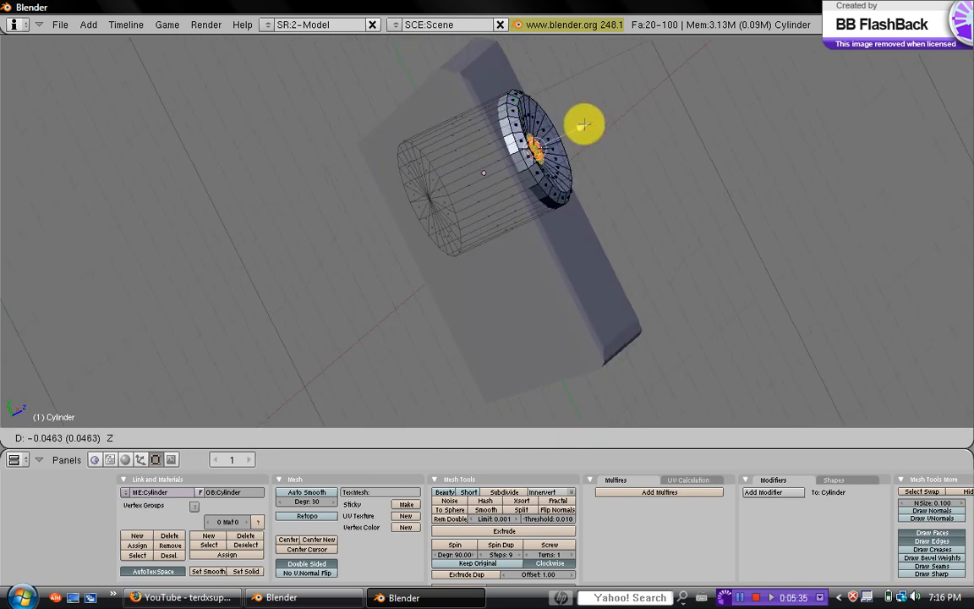
click(583, 125)
middle_drag(665, 188, 641, 148)
scroll(556, 220, up, 3)
scroll(562, 217, down, 3)
key(g)
key(z)
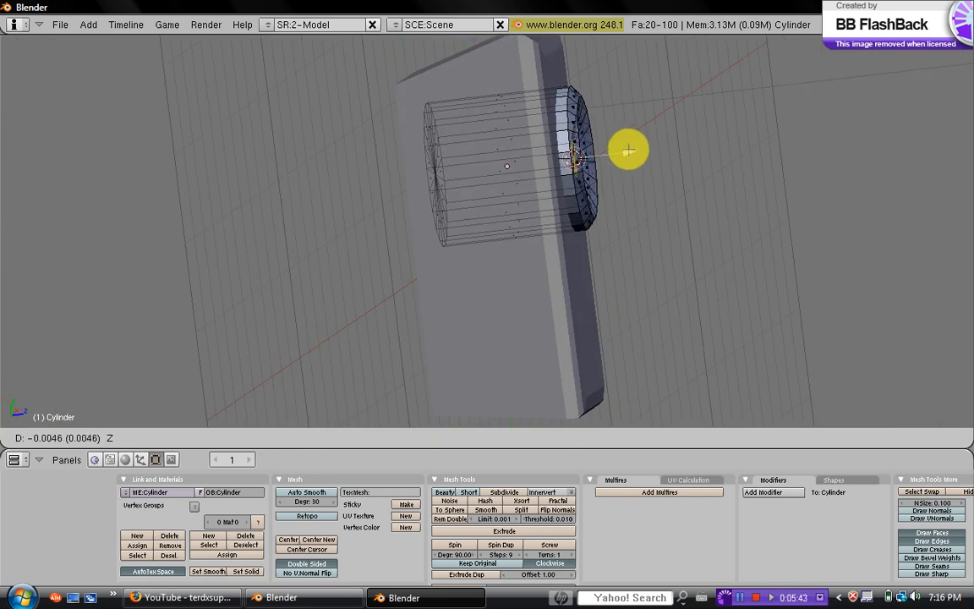
click(628, 151)
- Extrude the recess's centre faces about 0.22 outward as a region and scale them to about 0.64
middle_drag(628, 150, 538, 191)
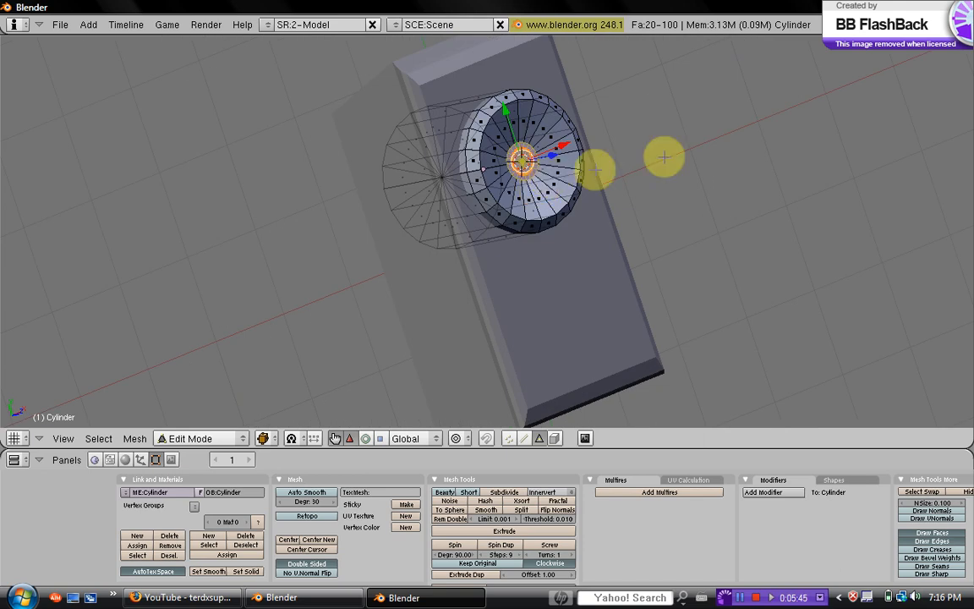
middle_drag(663, 158, 596, 199)
scroll(602, 168, up, 3)
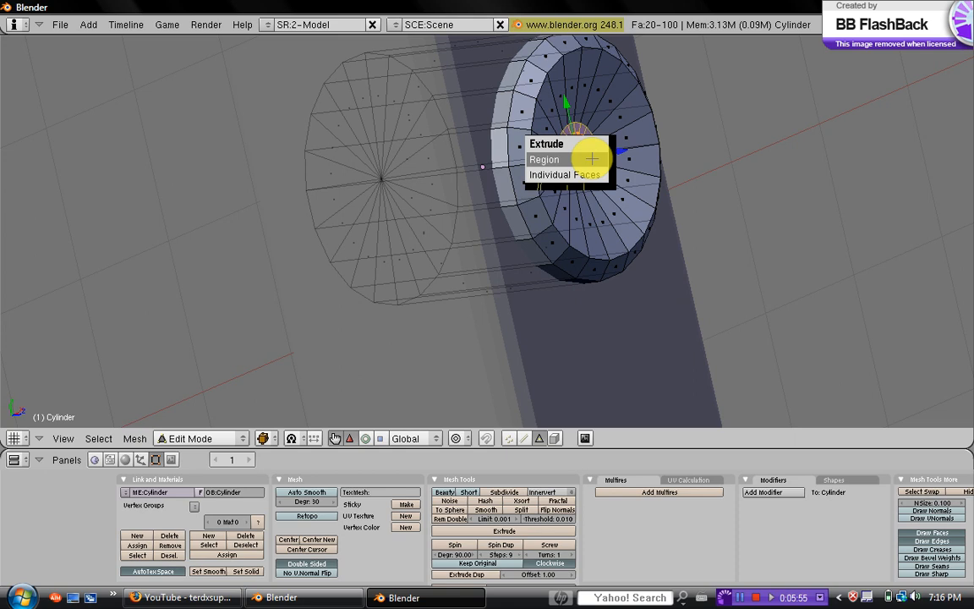
click(592, 159)
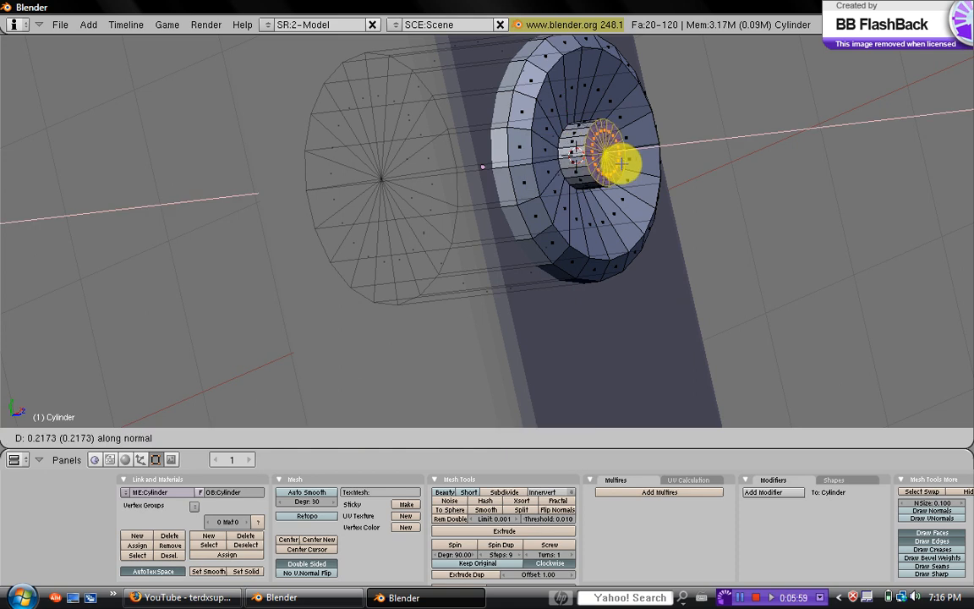
click(621, 164)
middle_drag(634, 166, 594, 165)
key(s)
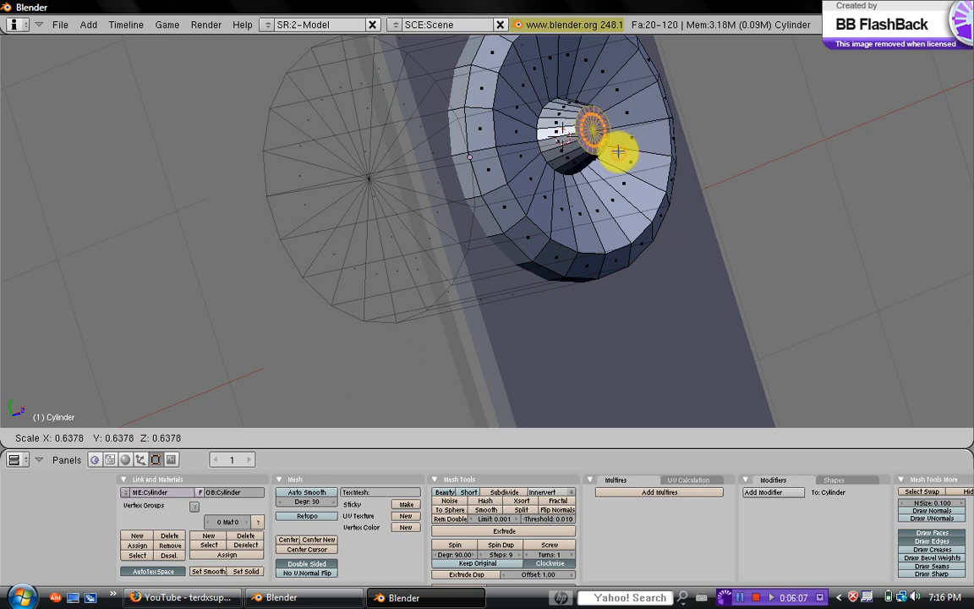
click(617, 145)
- Adjust the height of the centre cone's end faces along Z
mouse_move(640, 159)
middle_down()
mouse_move(696, 146)
mouse_move(639, 168)
mouse_move(668, 147)
middle_up()
key(g)
key(z)
click(691, 154)
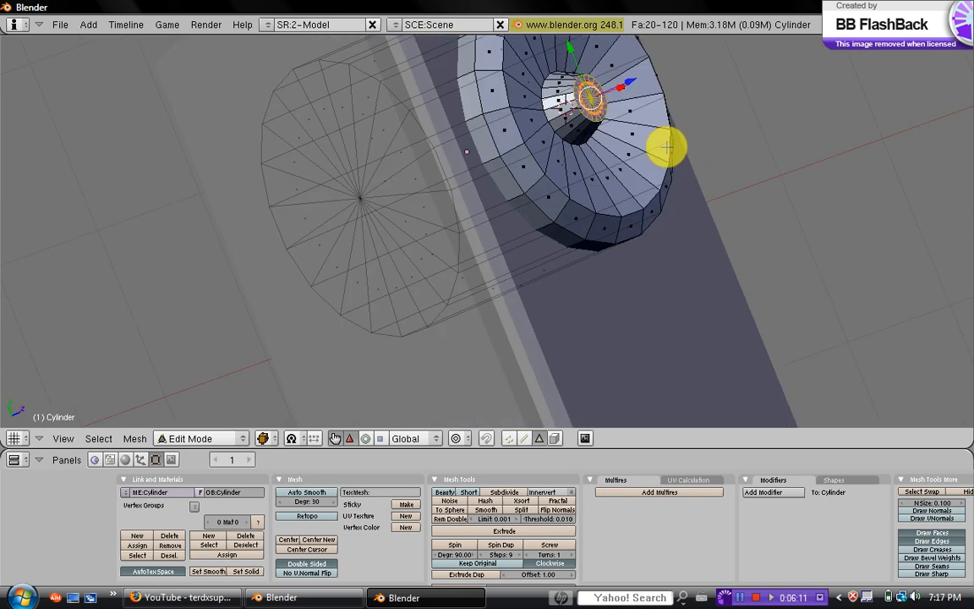
- Extrude the cone's end faces slightly outward as a region and scale them down to a small tip
key(e)
click(666, 147)
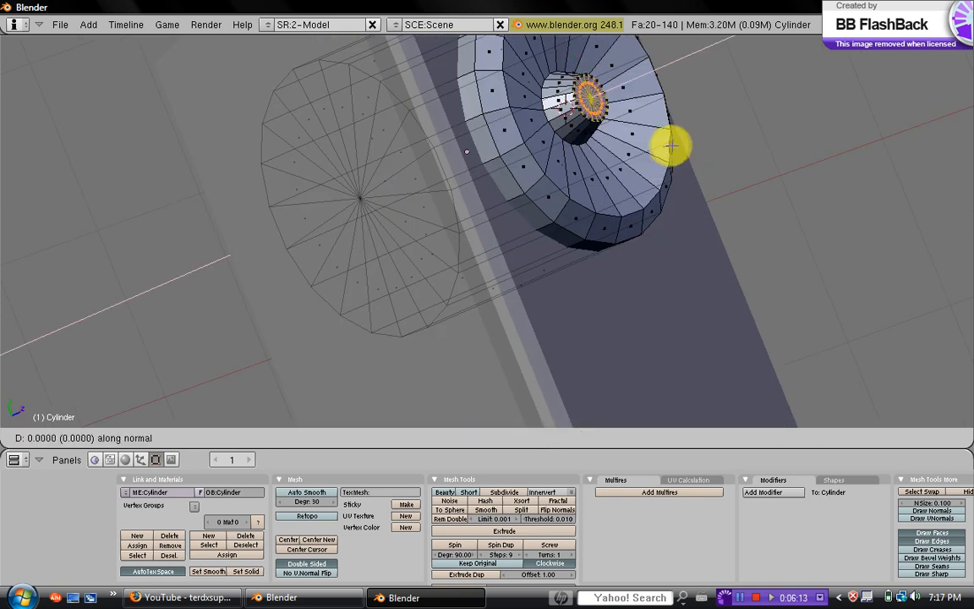
click(684, 140)
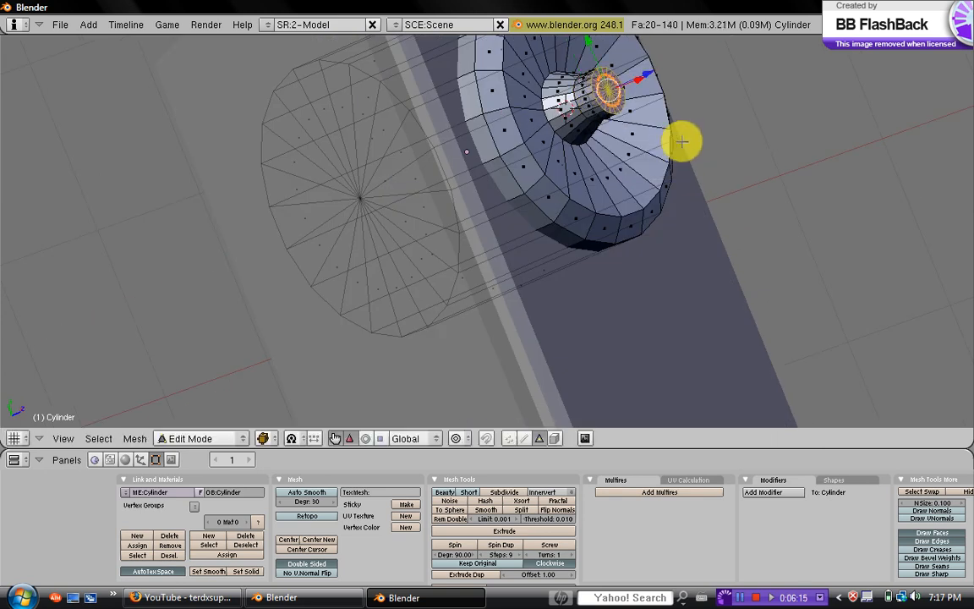
key(s)
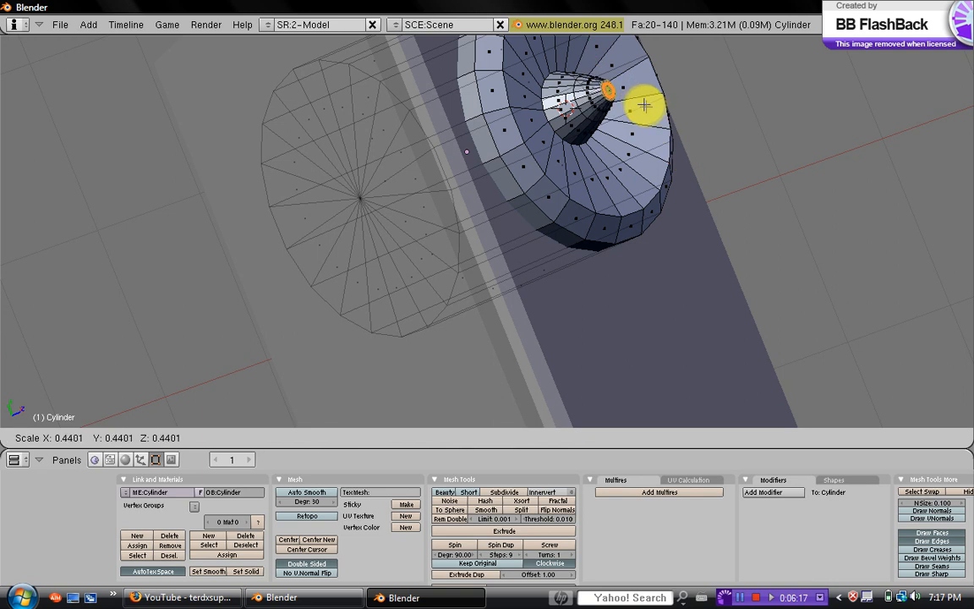
click(666, 119)
- Move the cone's small tip faces slightly inward along Z and return to Object Mode
middle_drag(667, 119, 743, 80)
key(g)
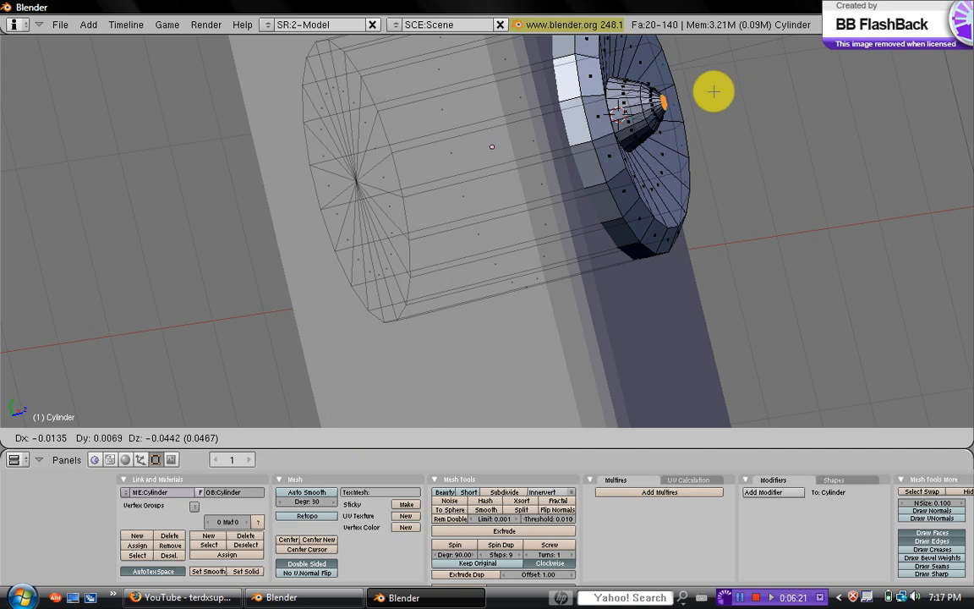
key(z)
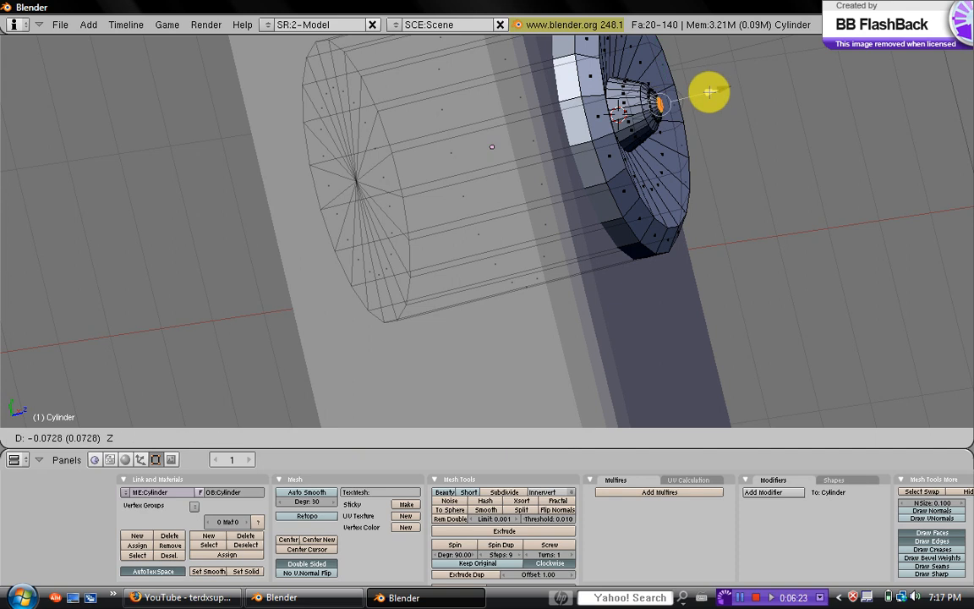
click(715, 90)
middle_drag(667, 126, 551, 241)
key(Tab)
- Select the cylinder and push it slightly into the box's front panel along Z
middle_drag(627, 249, 540, 240)
right_click(591, 209)
drag(524, 252, 525, 252)
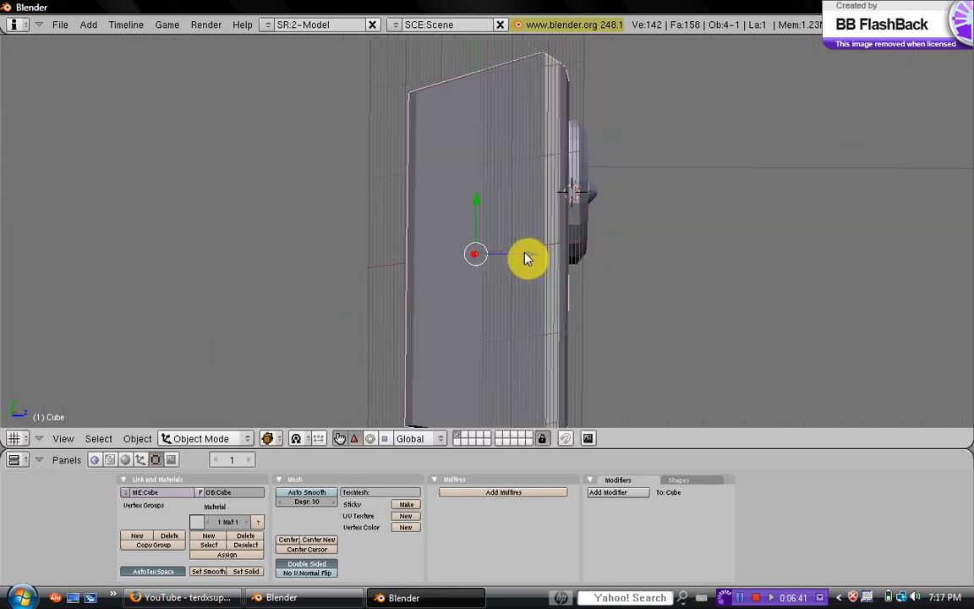
right_click(565, 221)
drag(552, 191, 548, 193)
middle_drag(589, 210, 321, 241)
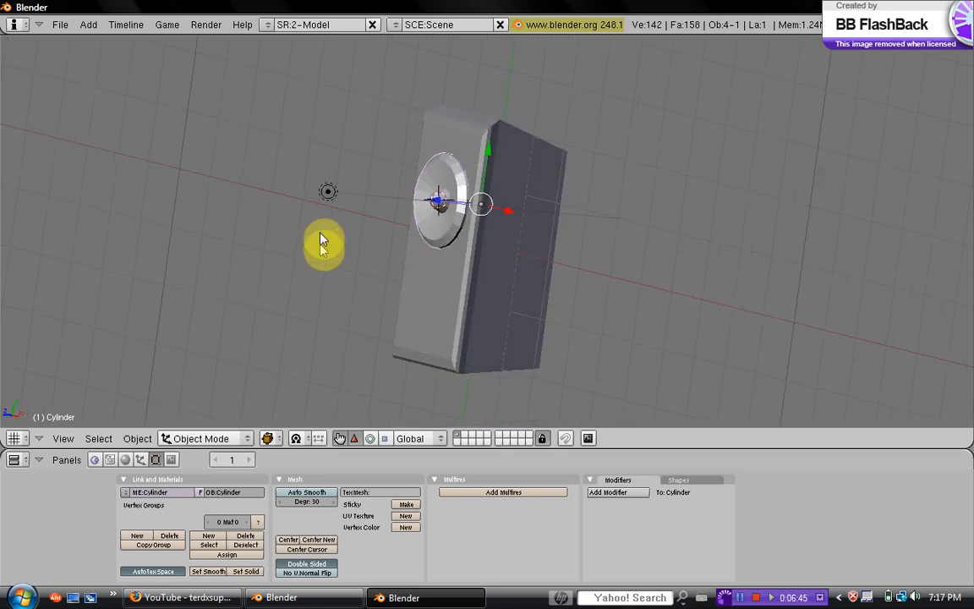
middle_drag(313, 167, 385, 211)
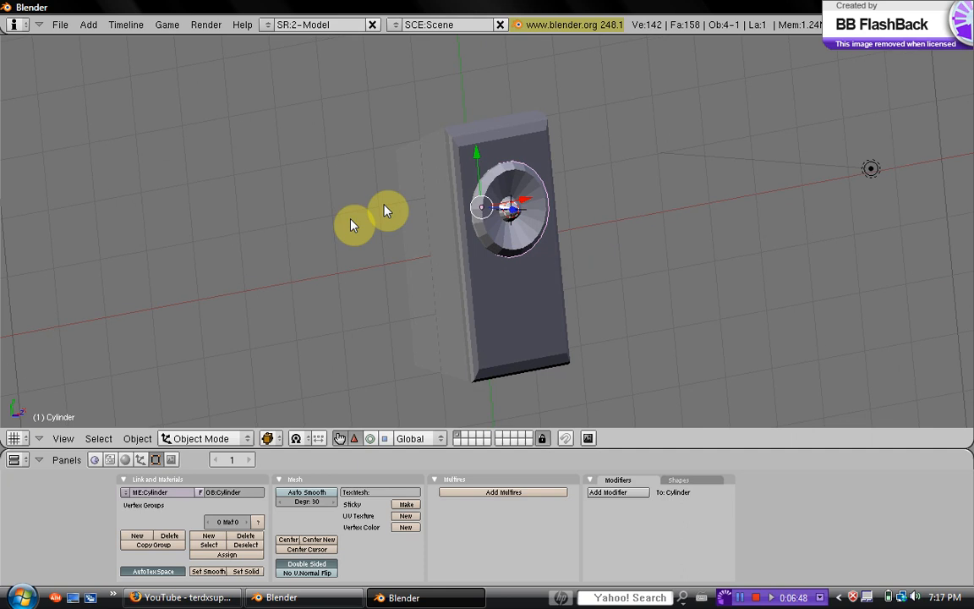
- Select the speaker cone together with the box and join them into one mesh
scroll(572, 199, up, 5)
right_click(555, 187)
scroll(567, 190, down, 3)
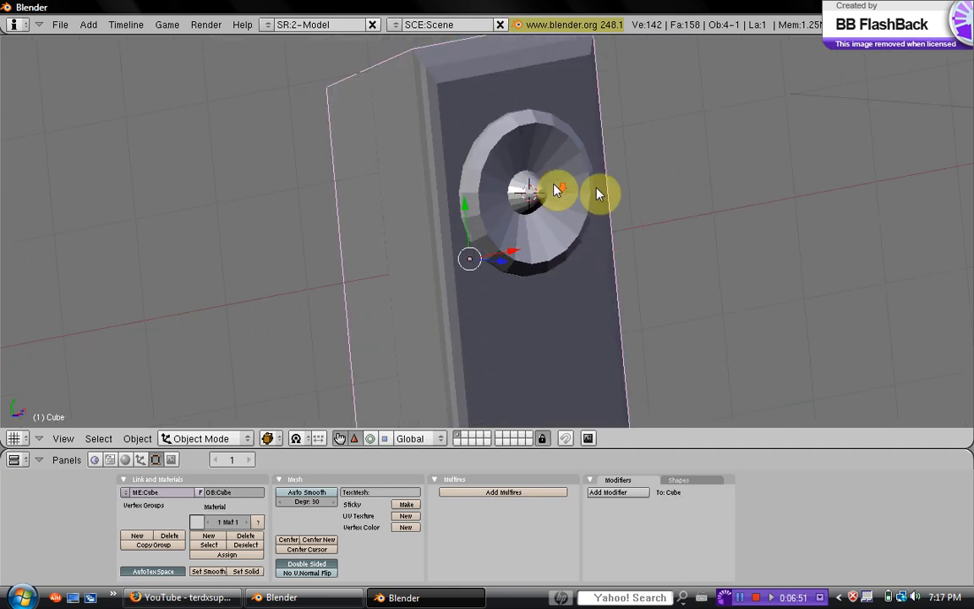
middle_drag(555, 189, 445, 224)
middle_drag(666, 200, 564, 206)
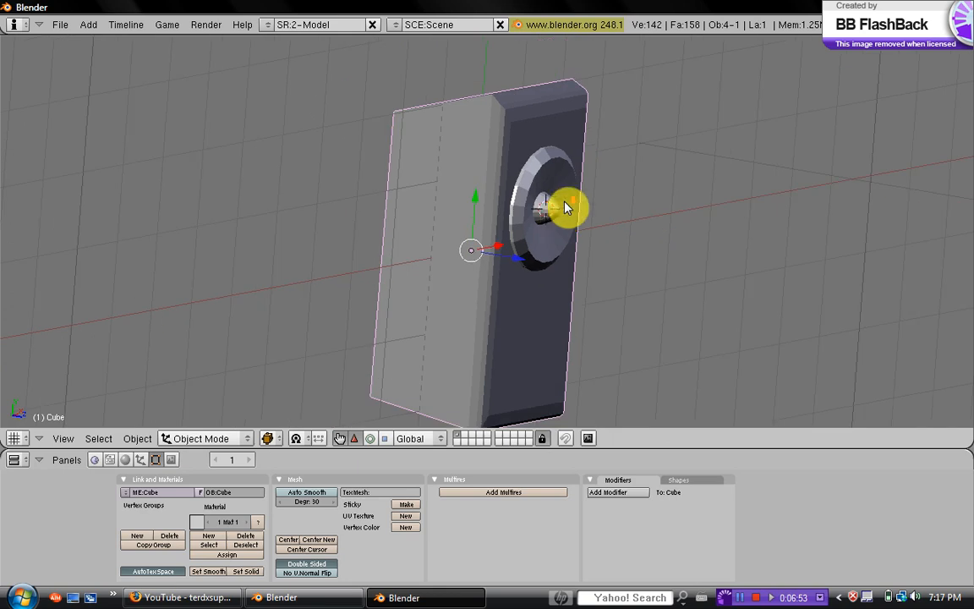
scroll(556, 212, up, 3)
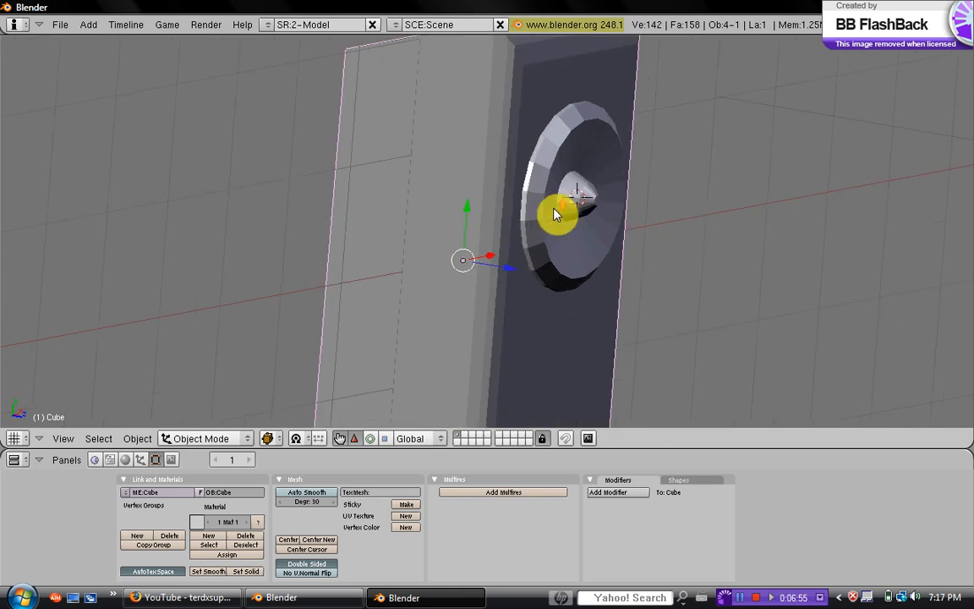
right_click(589, 193)
middle_drag(591, 191, 572, 203)
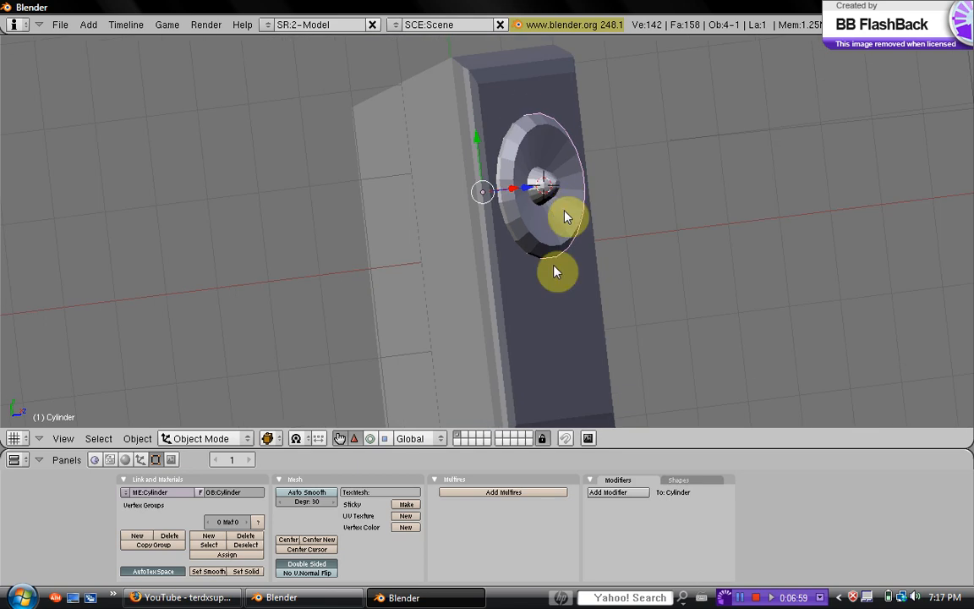
right_click(519, 338)
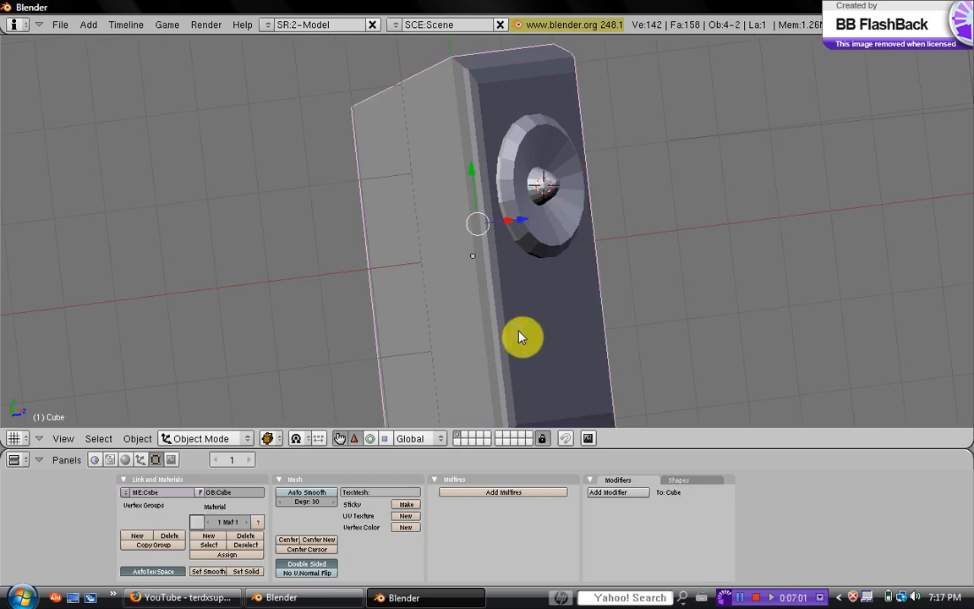
middle_drag(522, 335, 582, 244)
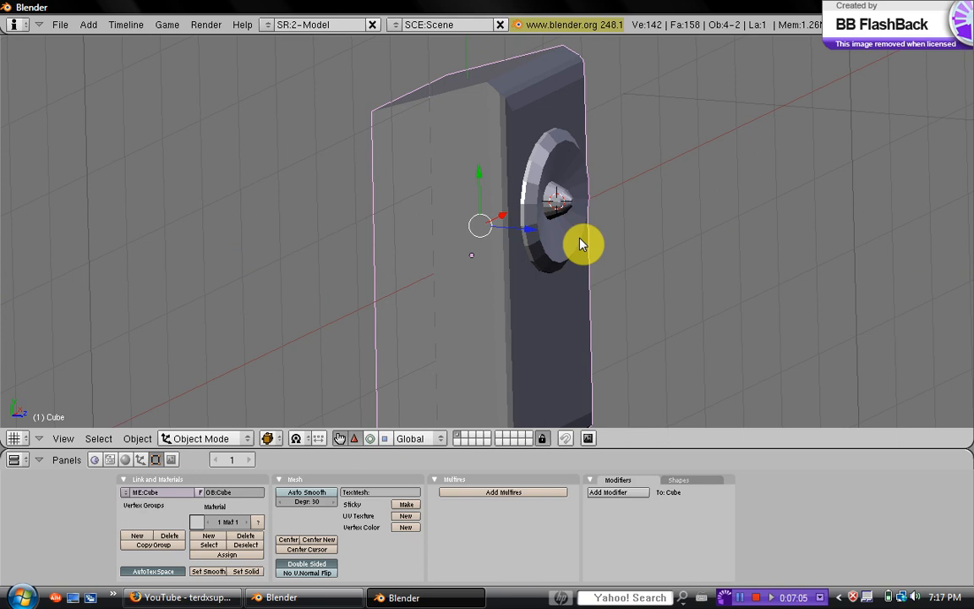
key(ctrl+j)
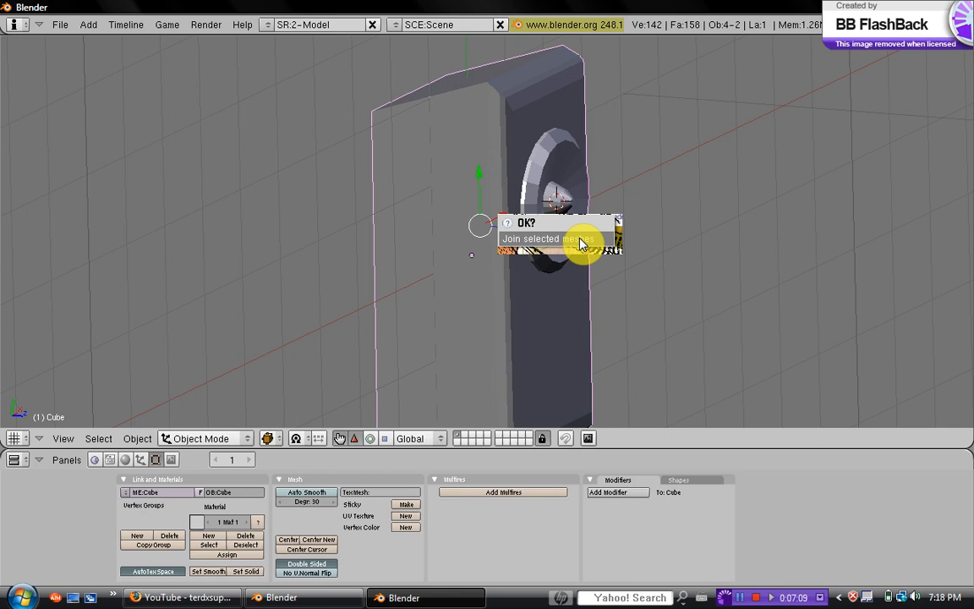
click(581, 244)
- Check the joined object in Edit Mode by selecting all its faces, and return to Object Mode
middle_drag(581, 244, 518, 248)
drag(514, 245, 639, 263)
right_click(639, 262)
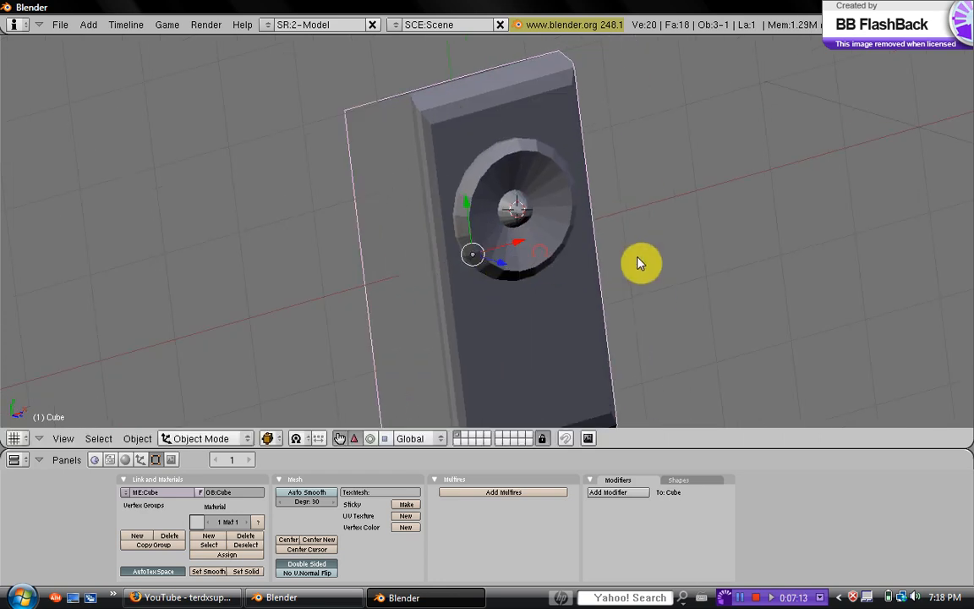
key(Tab)
middle_drag(641, 254, 699, 239)
key(a)
key(a)
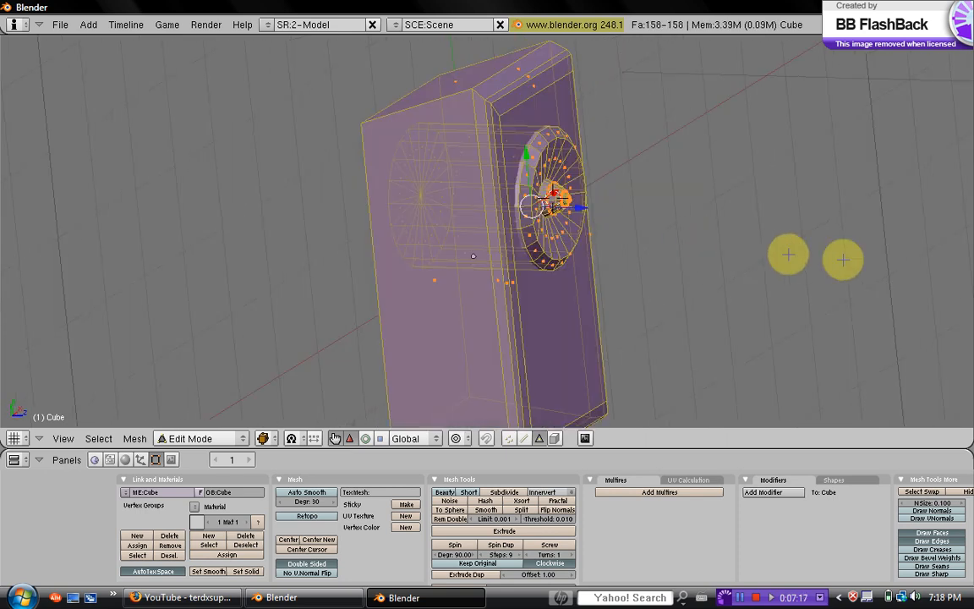
mouse_move(756, 267)
middle_down()
mouse_move(695, 261)
mouse_move(758, 273)
middle_up()
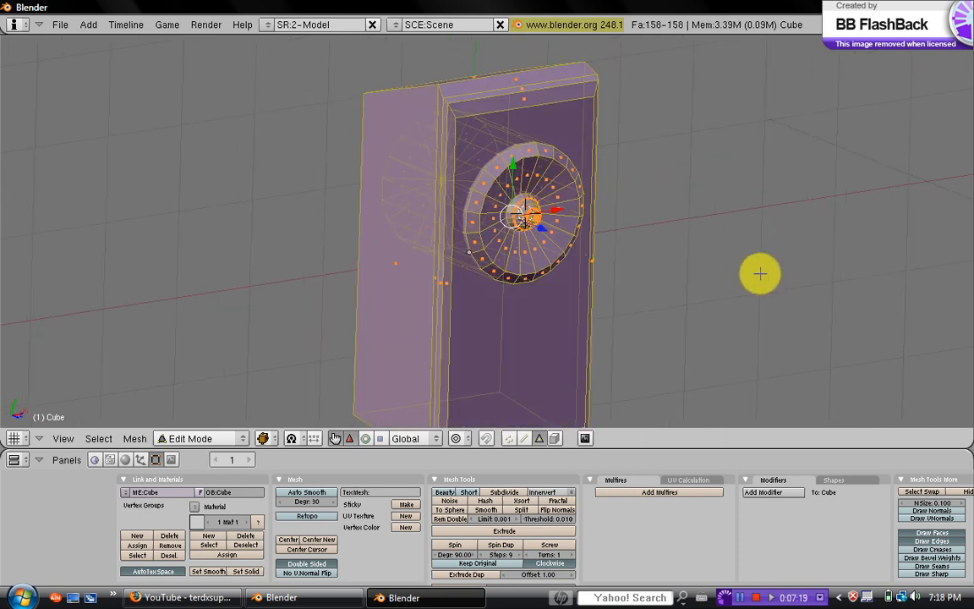
key(Tab)
- Examine the joined speaker model from several angles and distances
scroll(759, 279, down, 1)
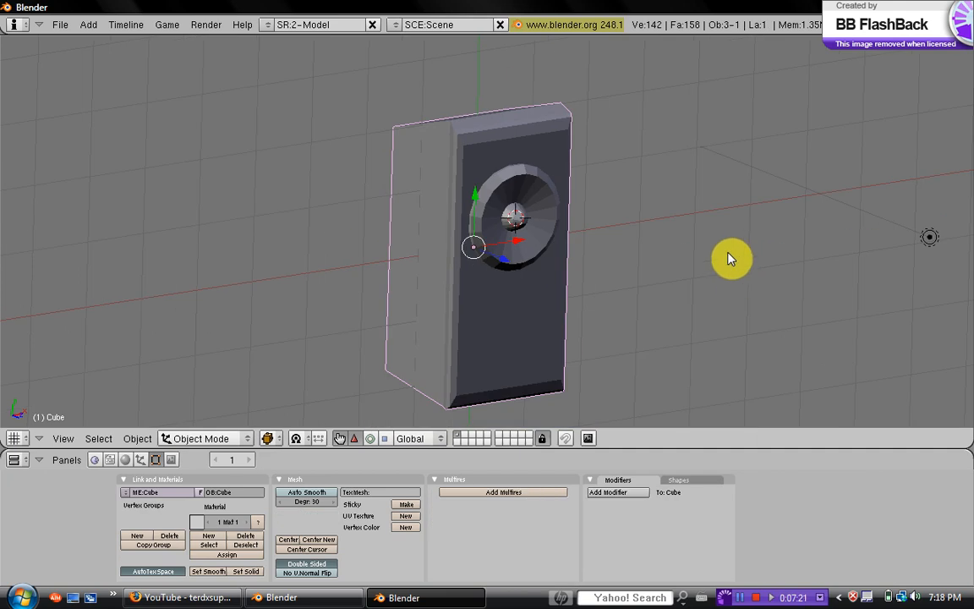
scroll(665, 245, up, 1)
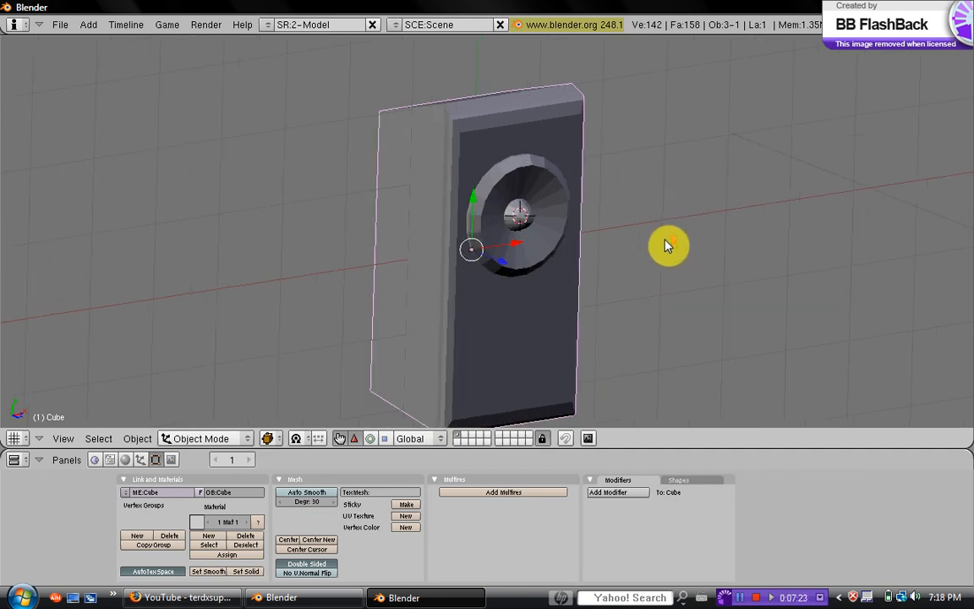
middle_drag(677, 245, 561, 256)
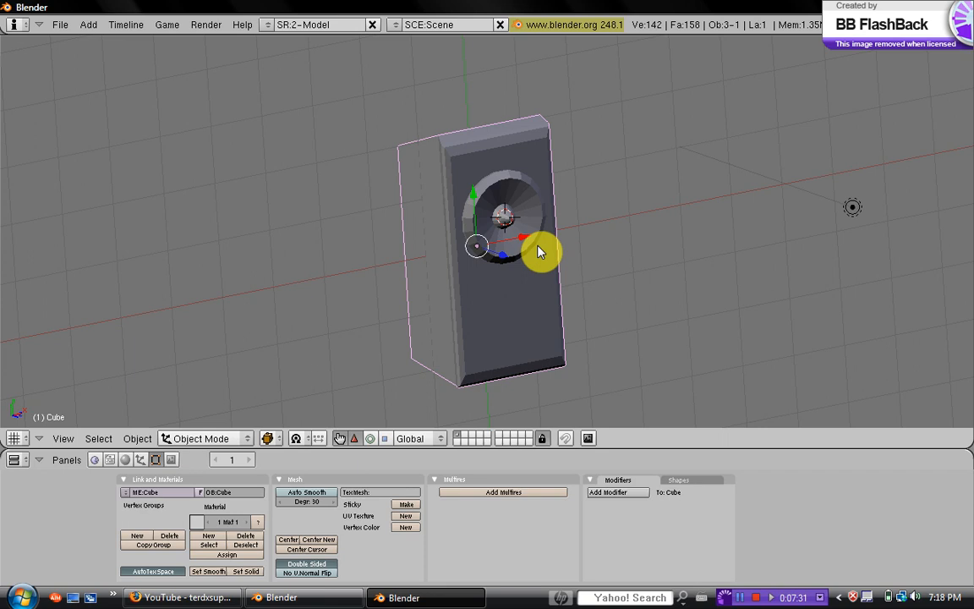
middle_drag(522, 261, 668, 293)
scroll(667, 293, down, 4)
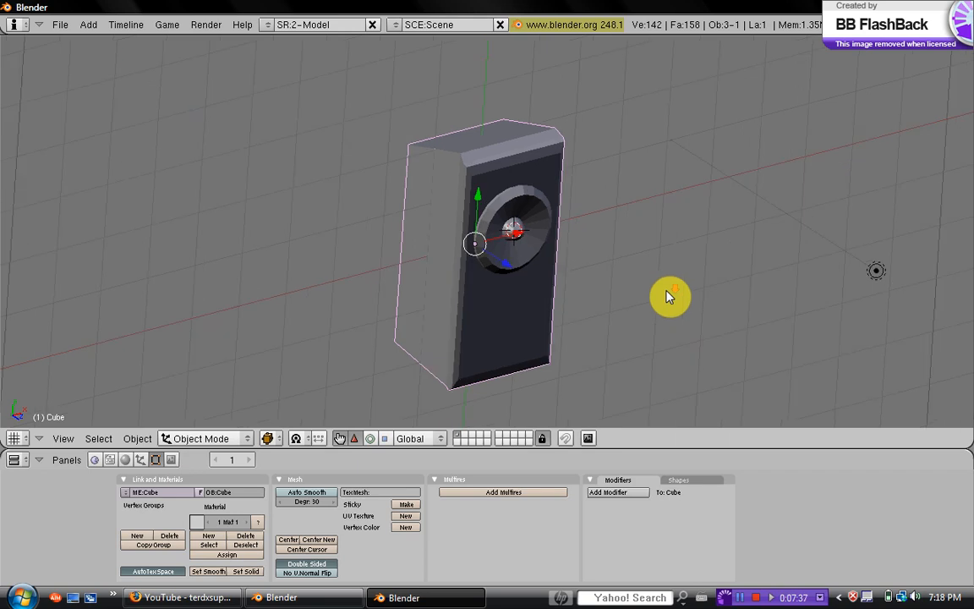
middle_drag(559, 328, 541, 267)
scroll(441, 263, up, 3)
scroll(478, 265, down, 4)
scroll(382, 264, up, 3)
scroll(382, 265, up, 2)
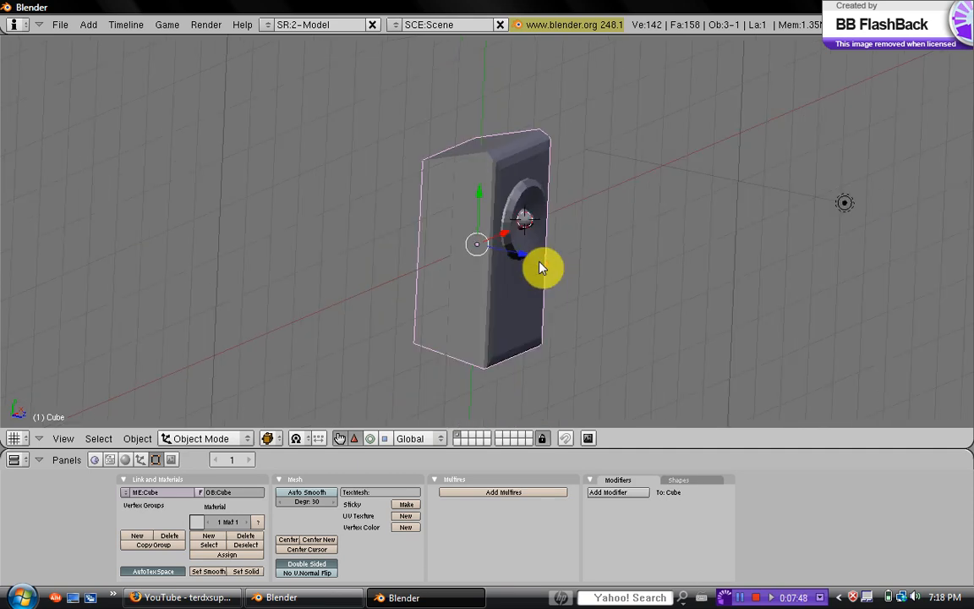